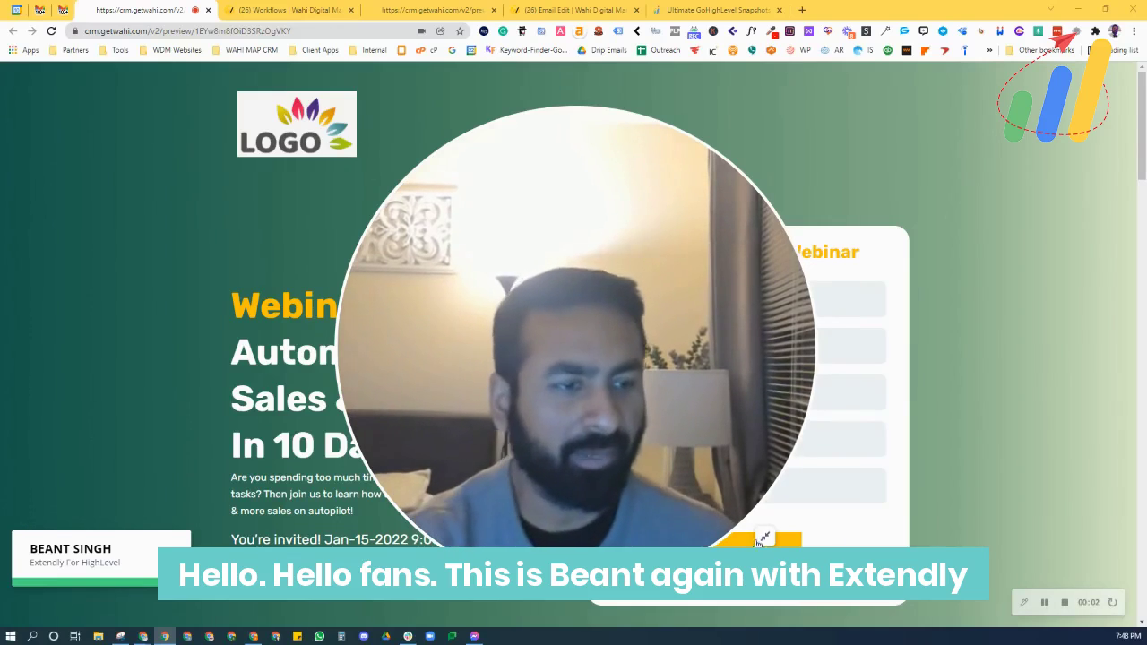
- Switch to the Extendly snapshots store and open, then close, its navigation menu
{"action": "left_click", "coordinate": [764, 537]}
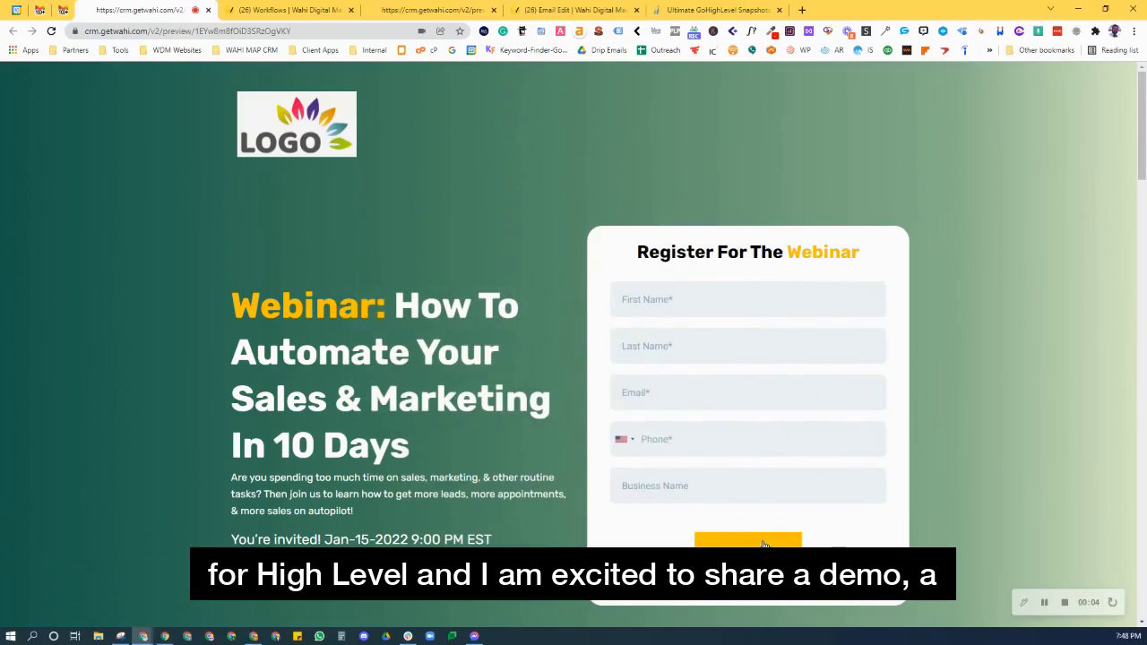
{"action": "scroll", "coordinate": [498, 433], "scroll_direction": "down", "scroll_amount": 1}
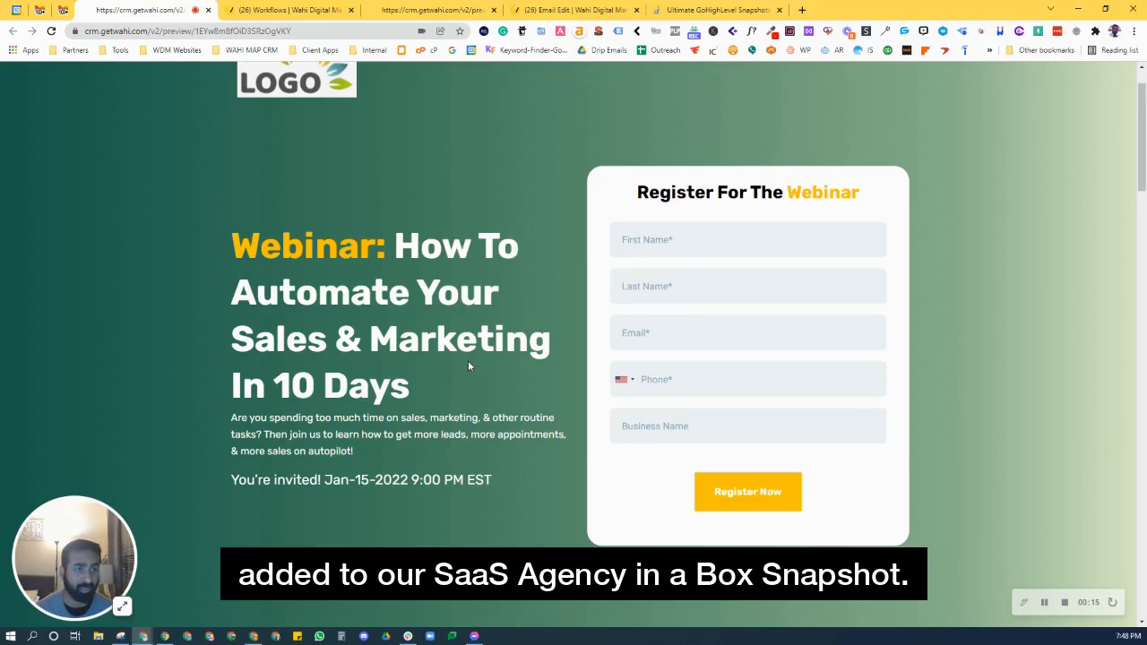
{"action": "left_click", "coordinate": [705, 16]}
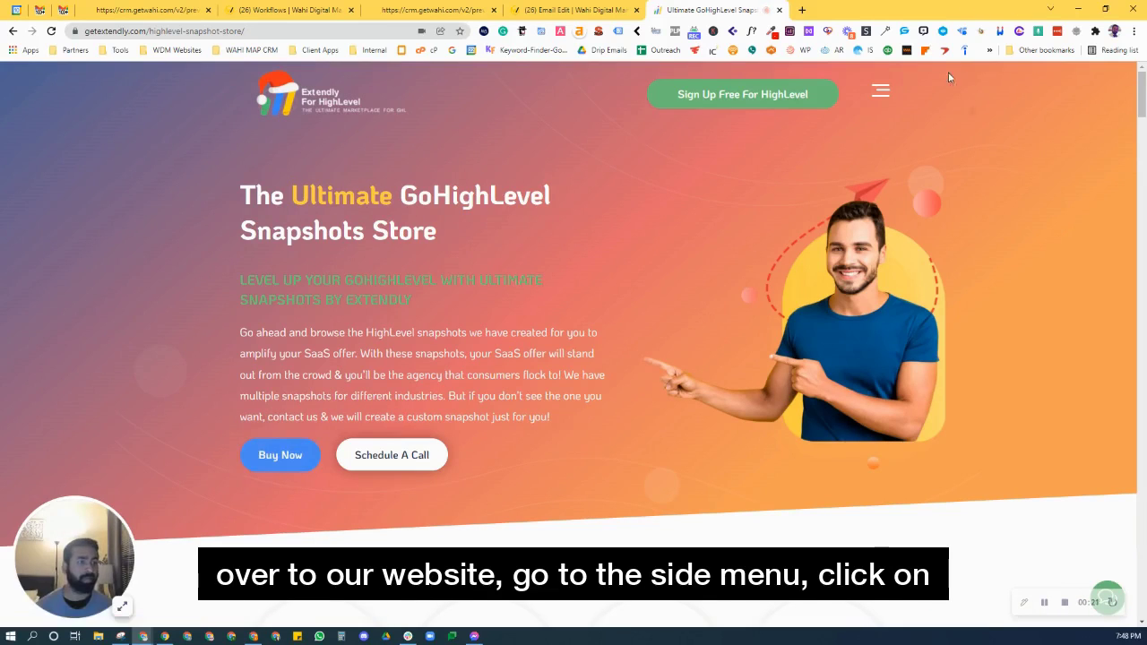
{"action": "left_click", "coordinate": [880, 91]}
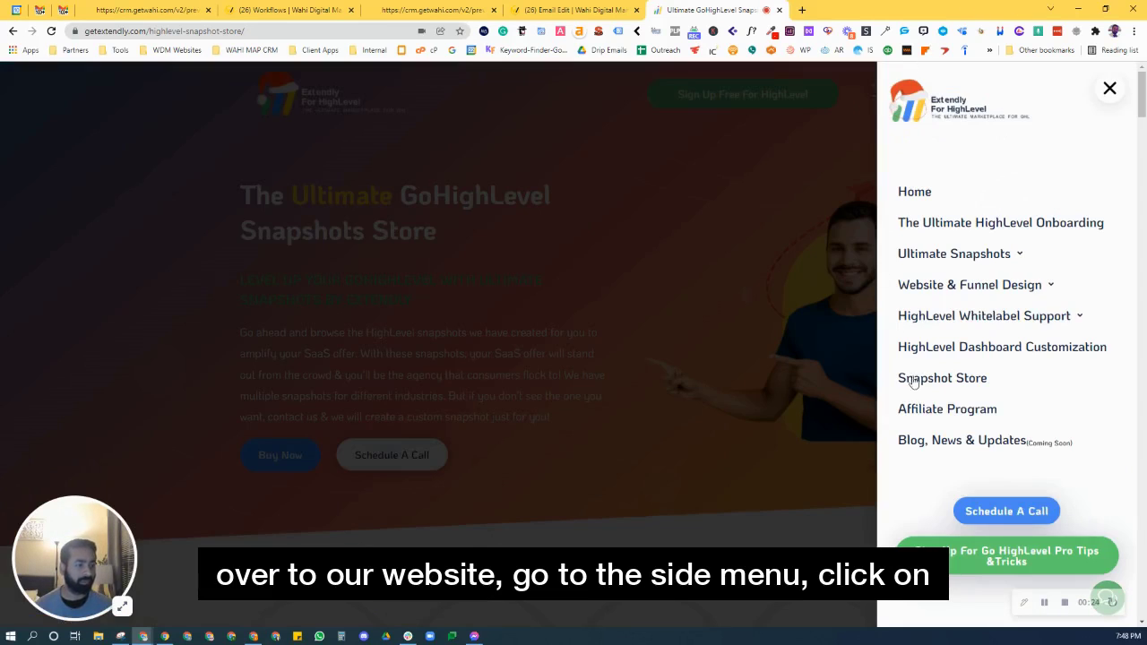
{"action": "left_click", "coordinate": [621, 270]}
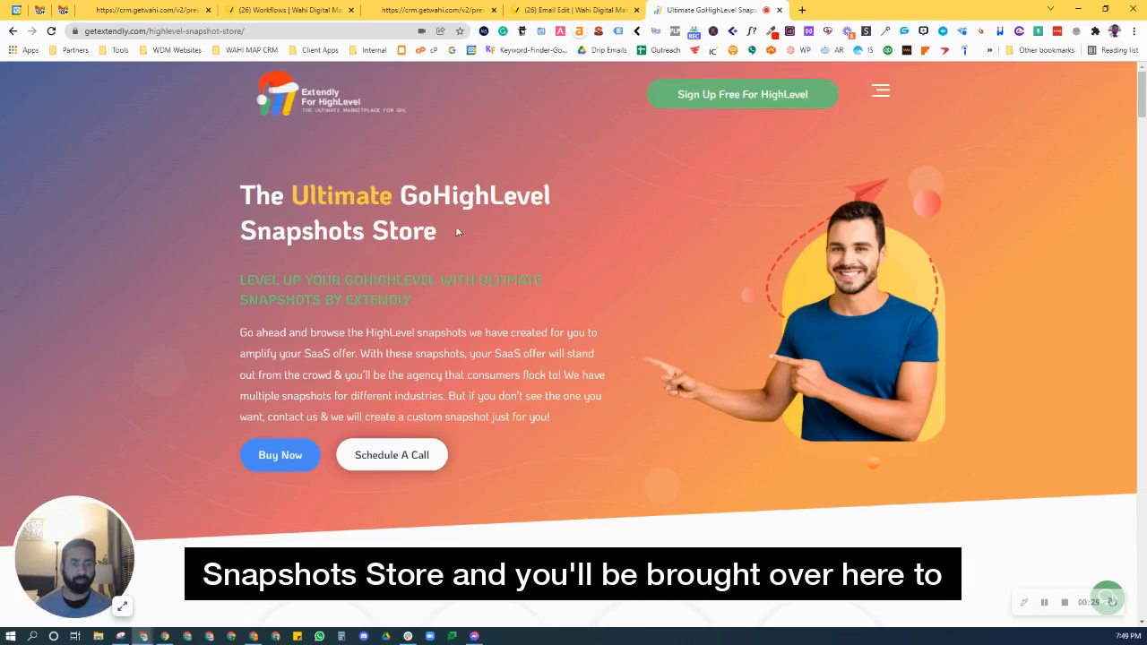
- Open the Ultimate SaaS Agency In A Box snapshot from the industry list, then return to the webinar preview
{"action": "left_click", "coordinate": [281, 453]}
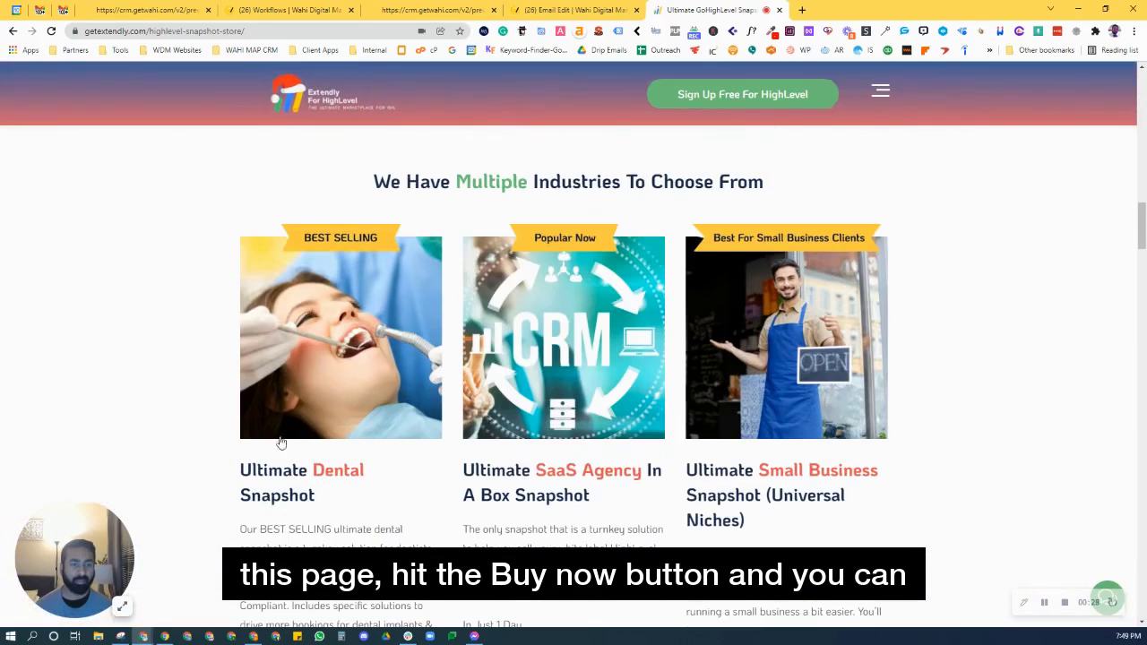
{"action": "scroll", "coordinate": [540, 339], "scroll_direction": "down", "scroll_amount": 2}
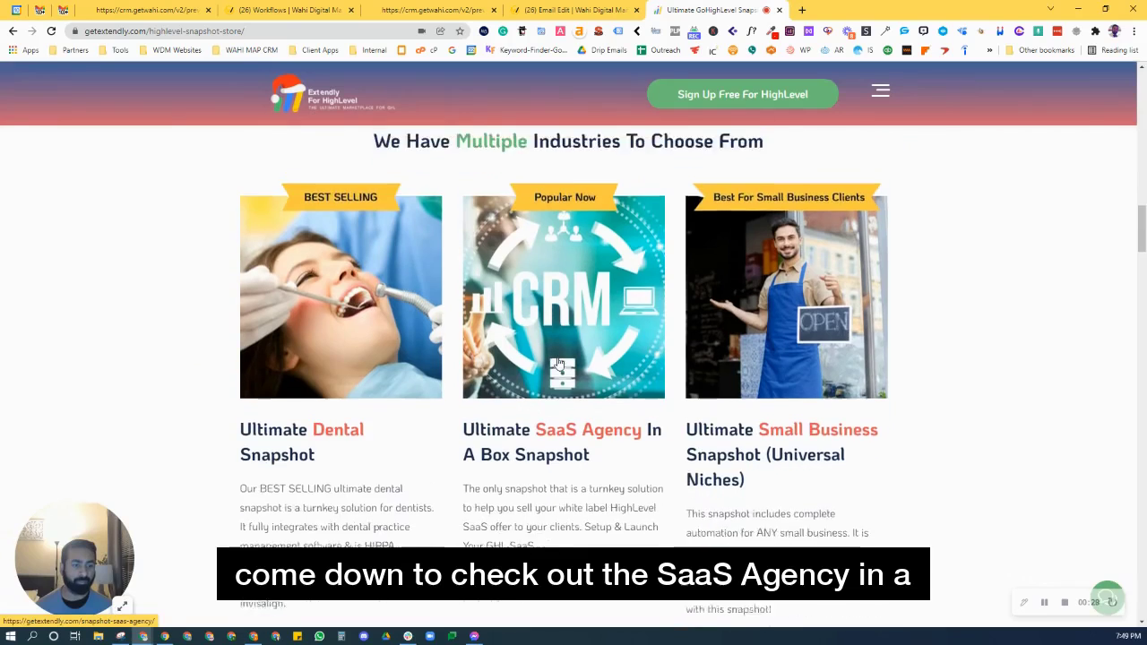
{"action": "left_click", "coordinate": [578, 258]}
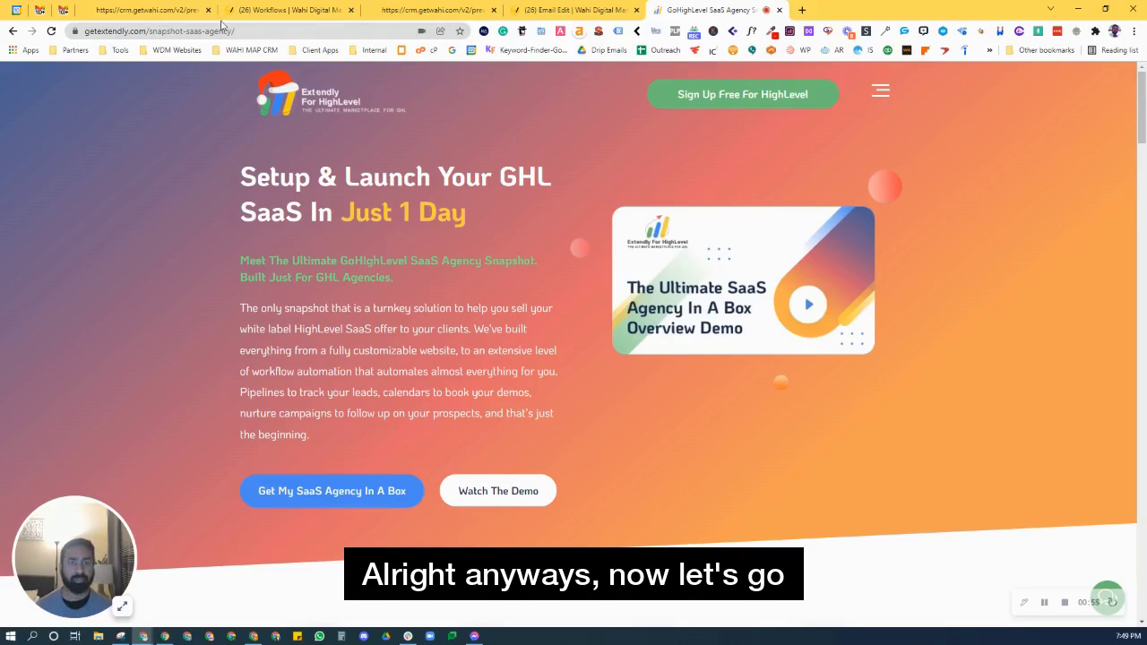
{"action": "left_click", "coordinate": [148, 10]}
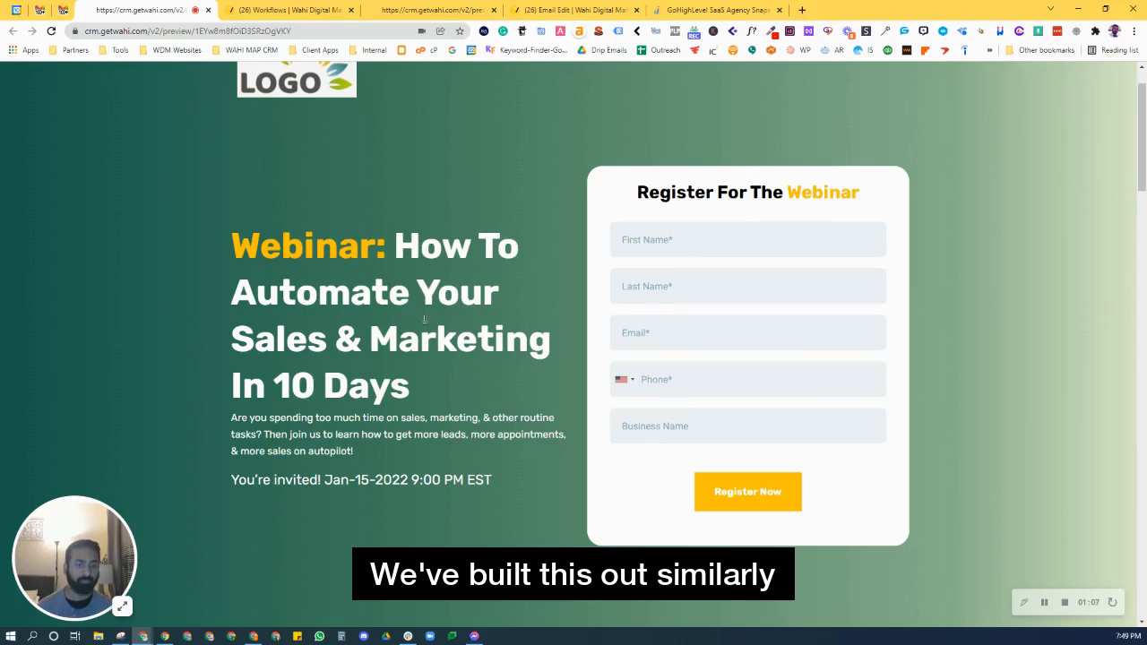
- Scroll the registration page through its training and speakers sections
{"action": "scroll", "coordinate": [423, 319], "scroll_direction": "down", "scroll_amount": 3}
{"action": "scroll", "coordinate": [430, 335], "scroll_direction": "down", "scroll_amount": 2}
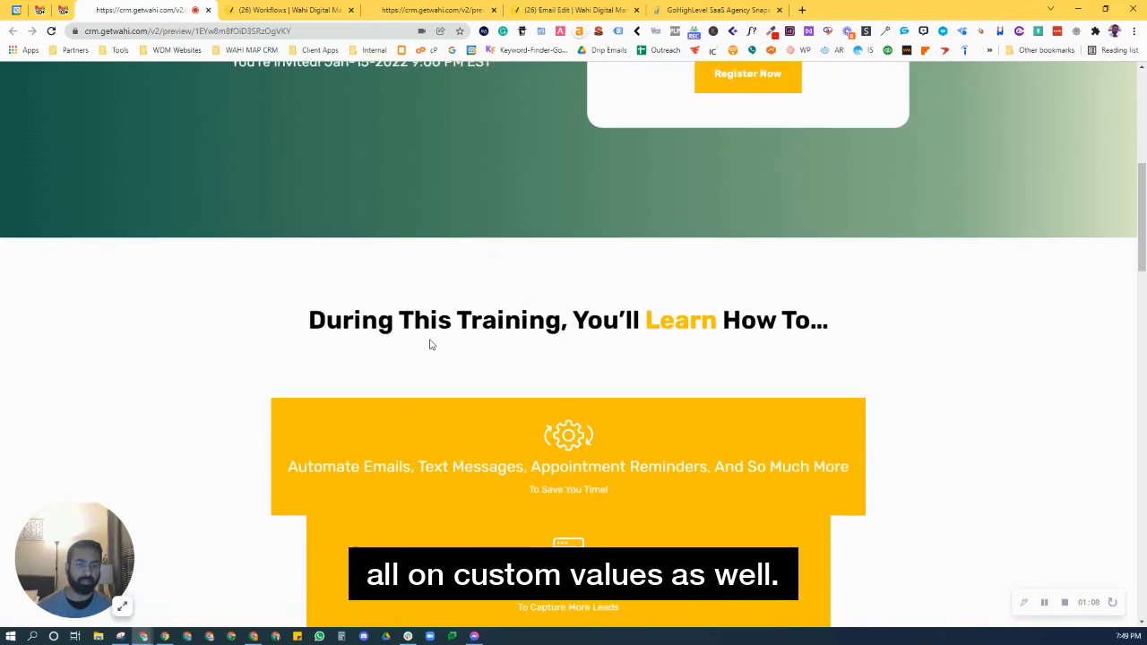
{"action": "scroll", "coordinate": [430, 344], "scroll_direction": "down", "scroll_amount": 6}
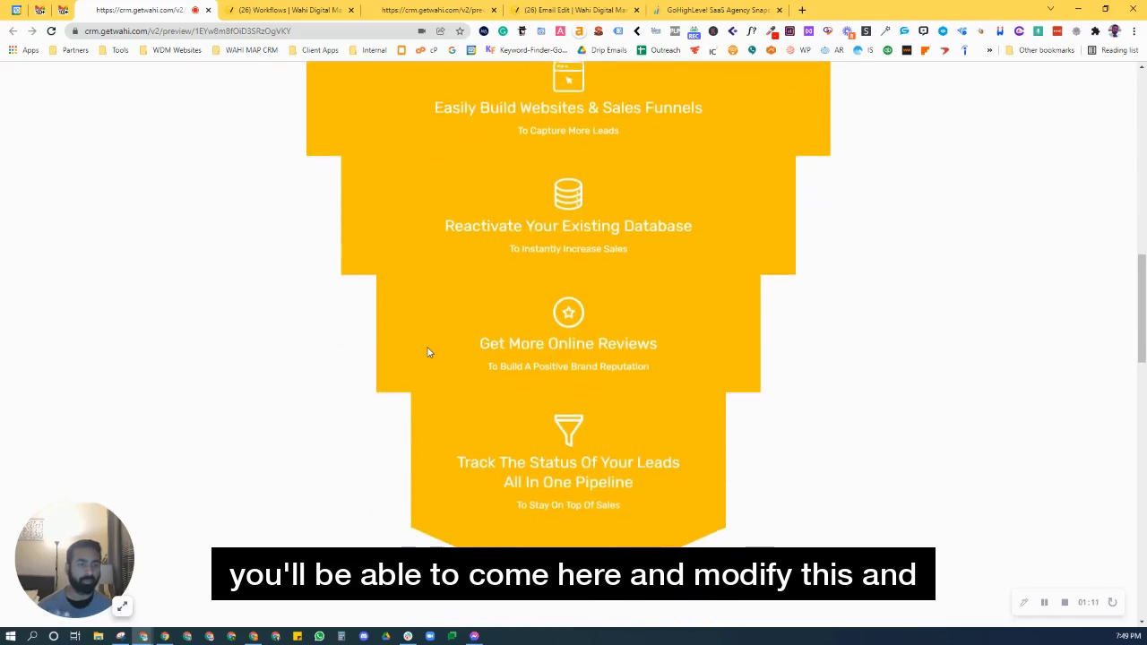
{"action": "scroll", "coordinate": [427, 361], "scroll_direction": "down", "scroll_amount": 4}
{"action": "scroll", "coordinate": [428, 361], "scroll_direction": "up", "scroll_amount": 7}
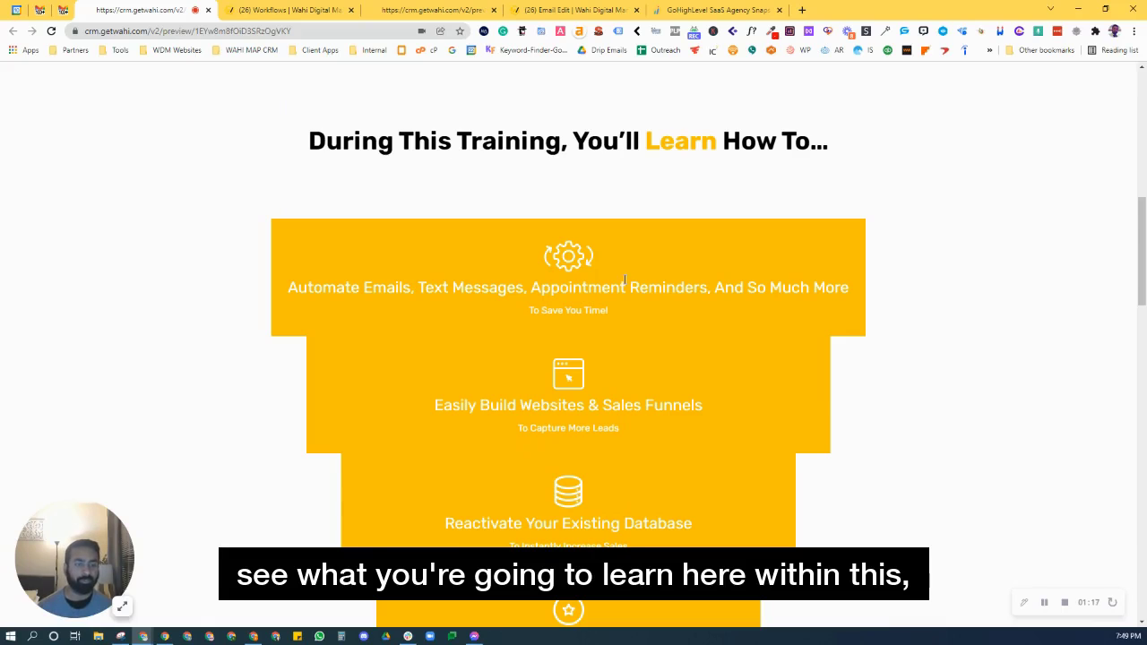
{"action": "scroll", "coordinate": [625, 280], "scroll_direction": "down", "scroll_amount": 3}
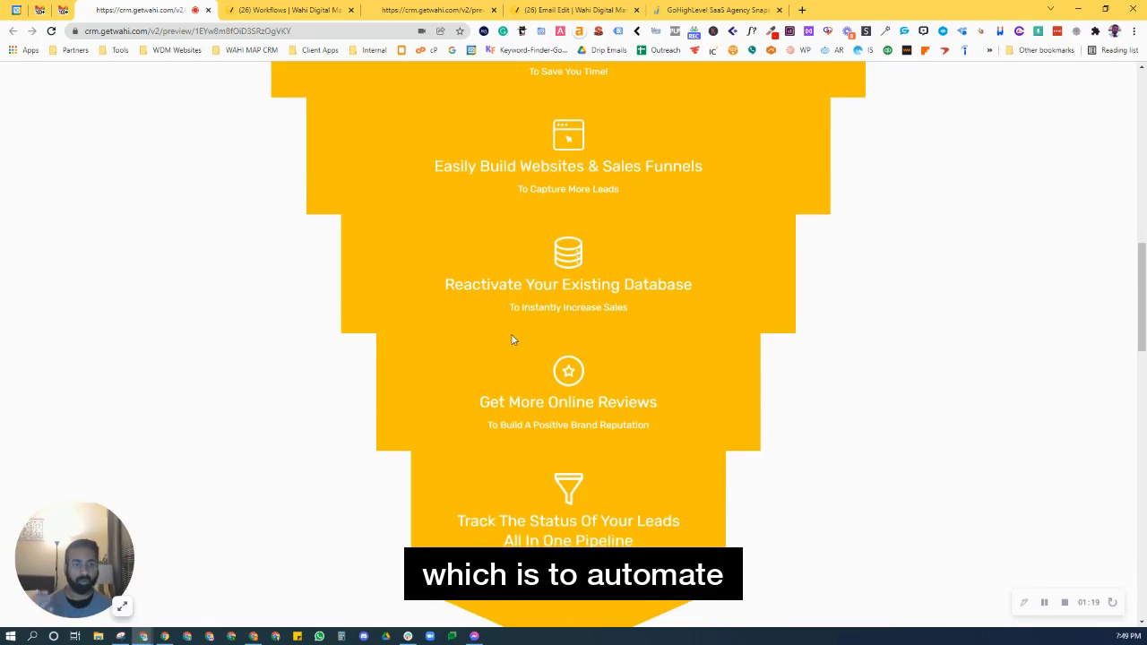
{"action": "scroll", "coordinate": [512, 340], "scroll_direction": "up", "scroll_amount": 1}
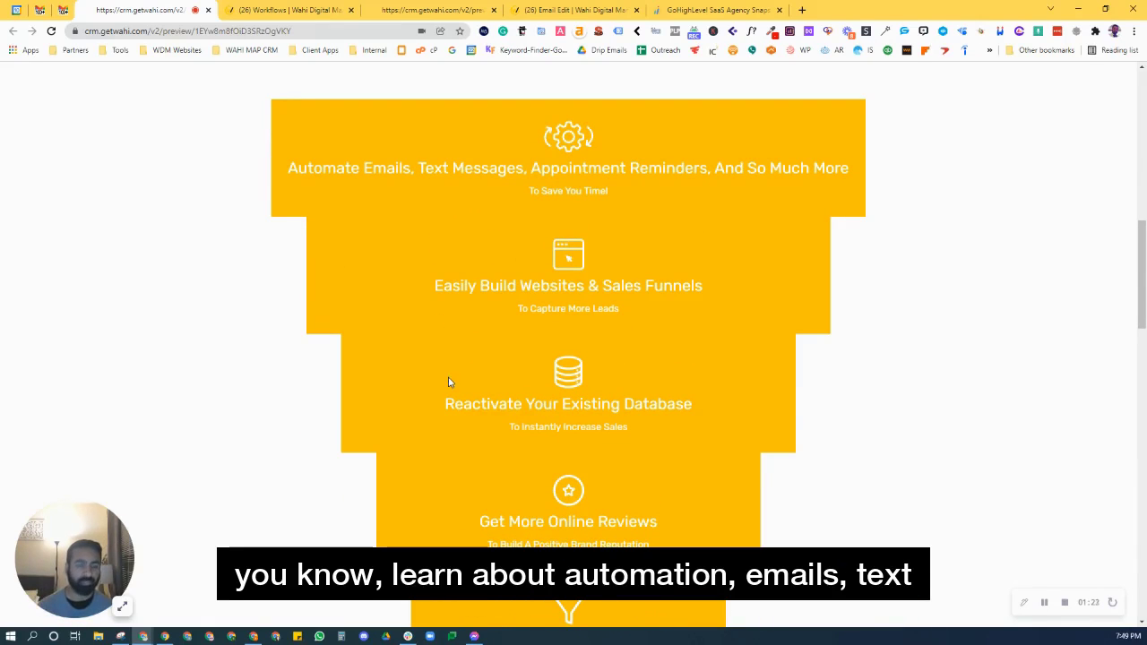
{"action": "scroll", "coordinate": [450, 385], "scroll_direction": "down", "scroll_amount": 2}
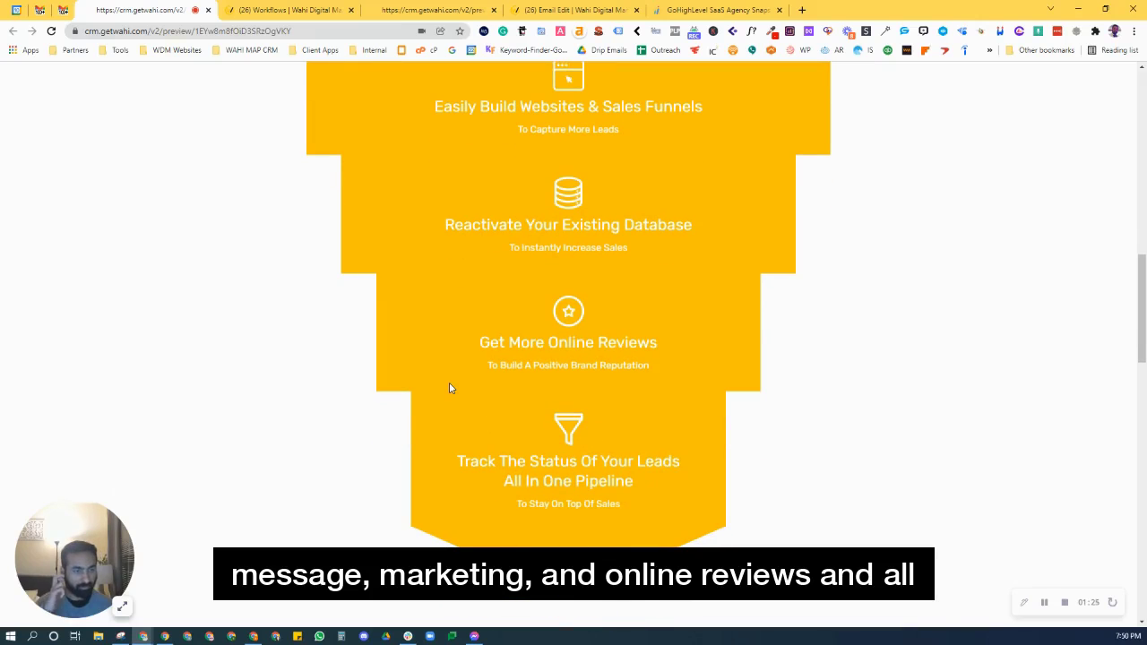
{"action": "scroll", "coordinate": [450, 388], "scroll_direction": "down", "scroll_amount": 4}
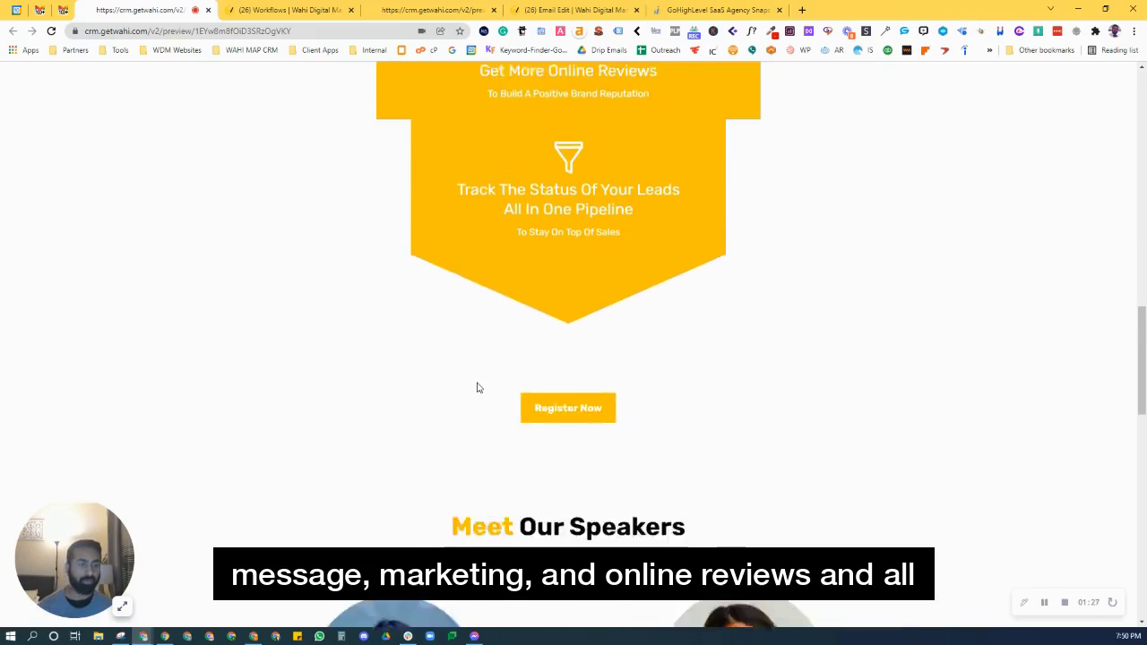
- Scroll down to Why This Webinar and highlight its paragraph, then clear the selection
{"action": "scroll", "coordinate": [477, 387], "scroll_direction": "down", "scroll_amount": 3}
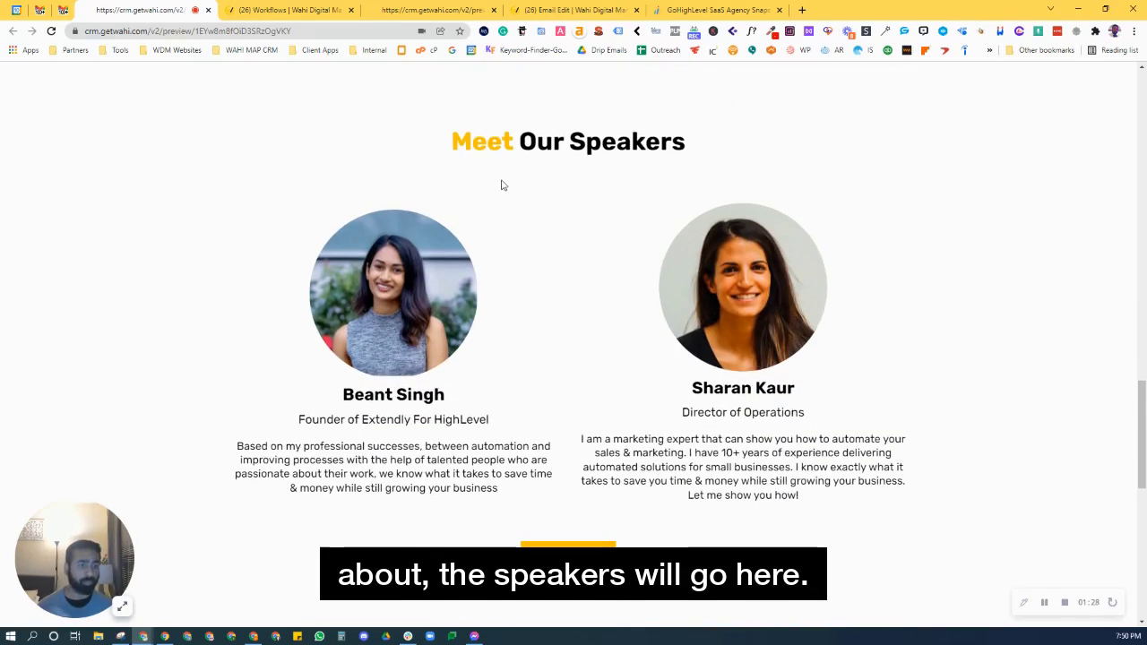
{"action": "scroll", "coordinate": [385, 336], "scroll_direction": "down", "scroll_amount": 3}
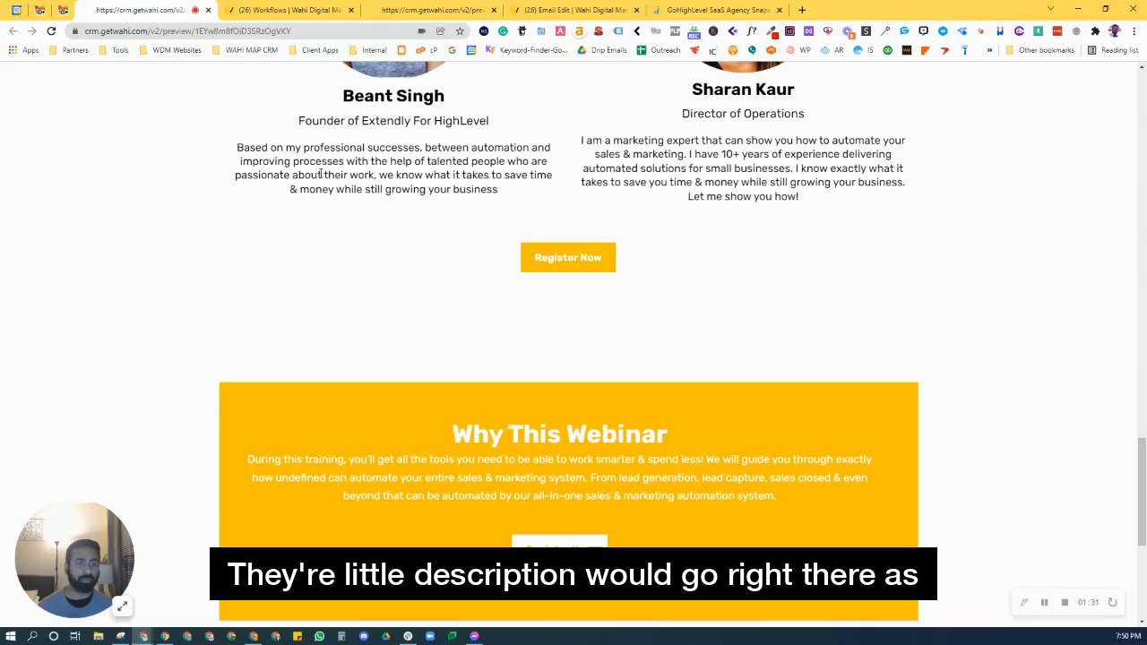
{"action": "scroll", "coordinate": [499, 283], "scroll_direction": "down", "scroll_amount": 2}
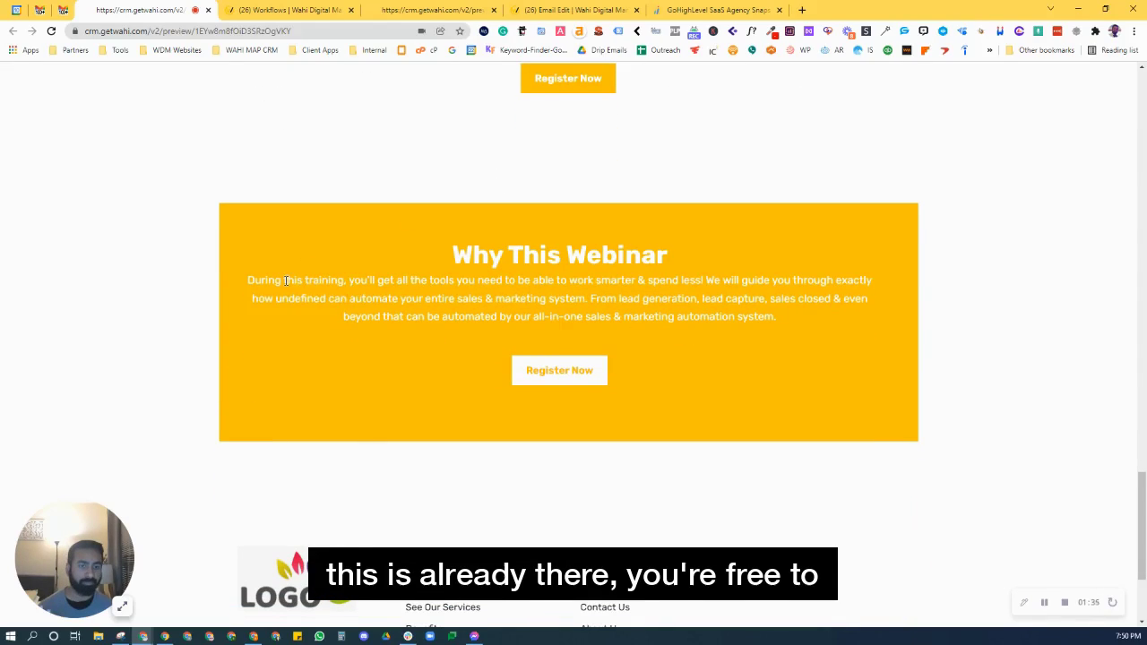
{"action": "left_click_drag", "start_coordinate": [284, 279], "coordinate": [834, 327]}
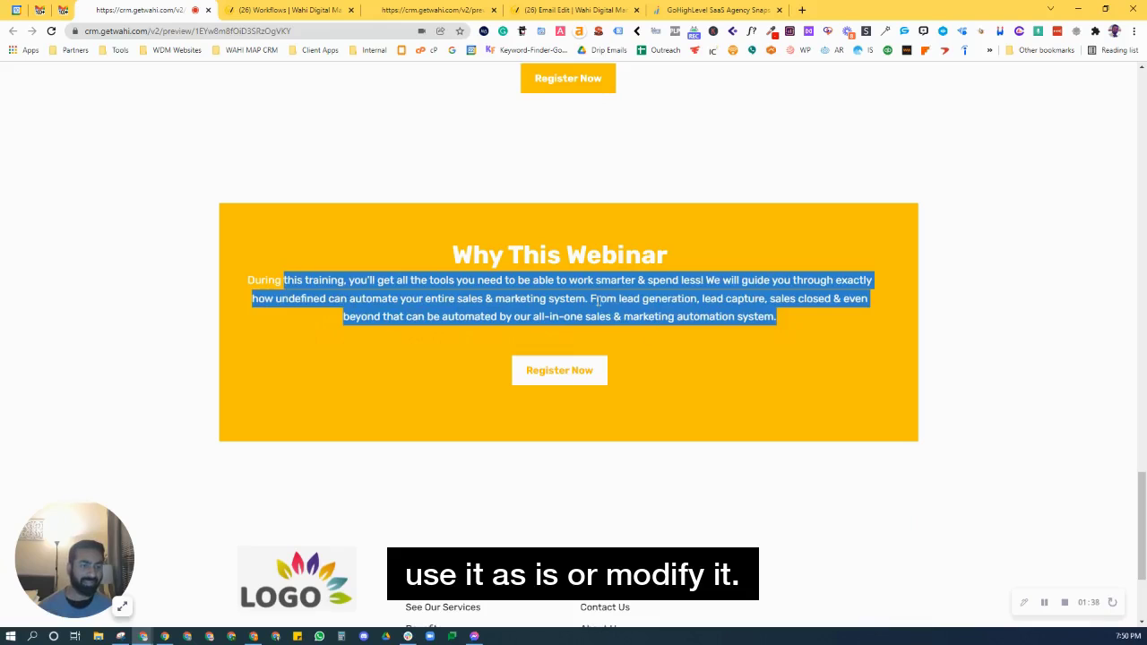
{"action": "left_click", "coordinate": [520, 348]}
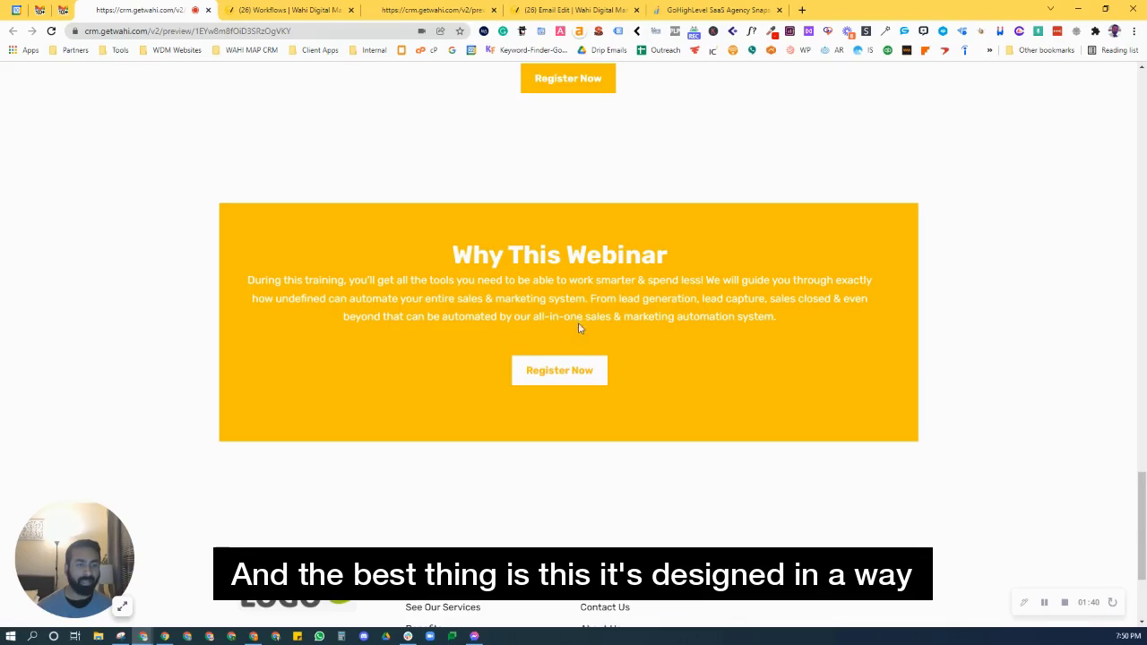
- Scroll through the registration page's training benefits, then bring up the A-105. Webinars workflow list
{"action": "scroll", "coordinate": [519, 346], "scroll_direction": "up", "scroll_amount": 20}
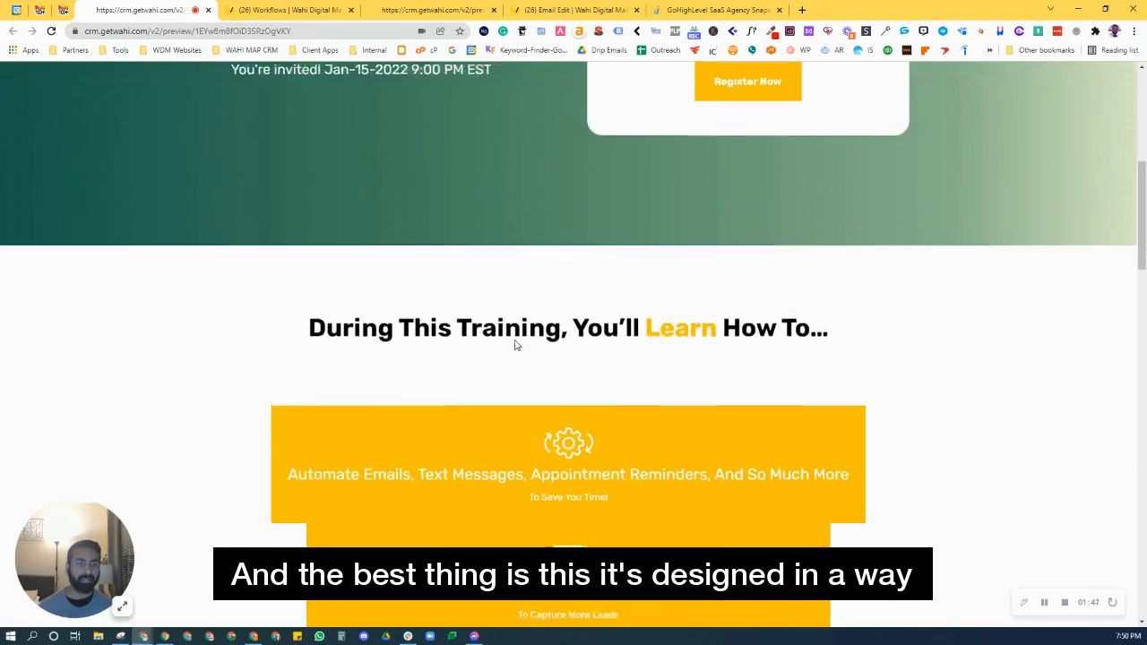
{"action": "scroll", "coordinate": [455, 313], "scroll_direction": "down", "scroll_amount": 1}
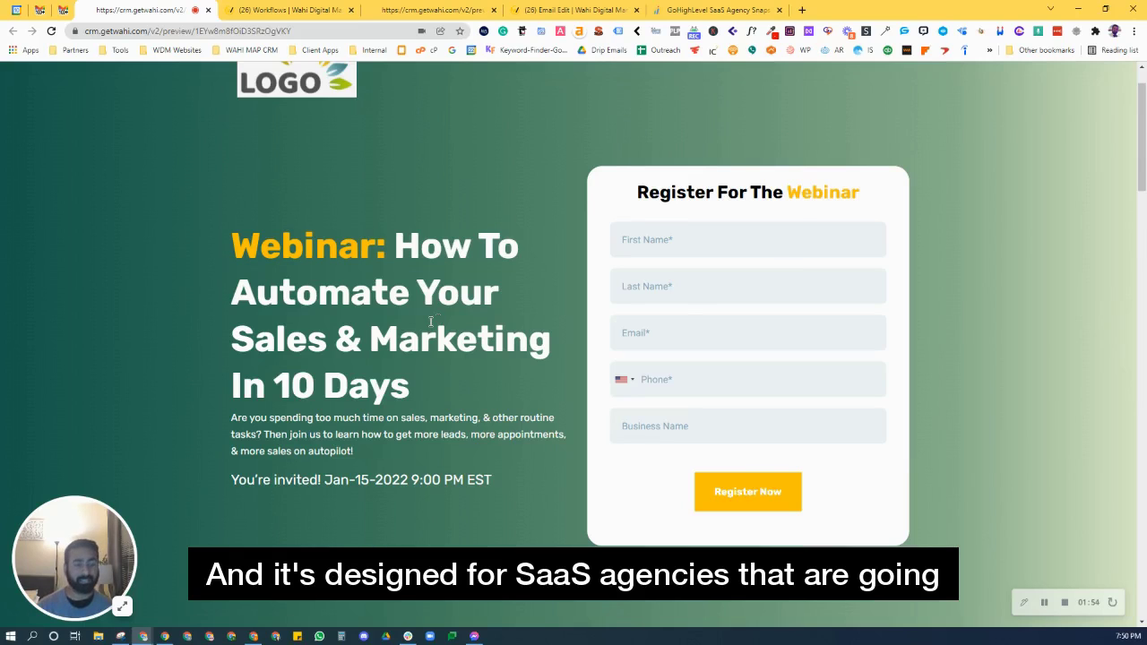
{"action": "scroll", "coordinate": [427, 321], "scroll_direction": "down", "scroll_amount": 1}
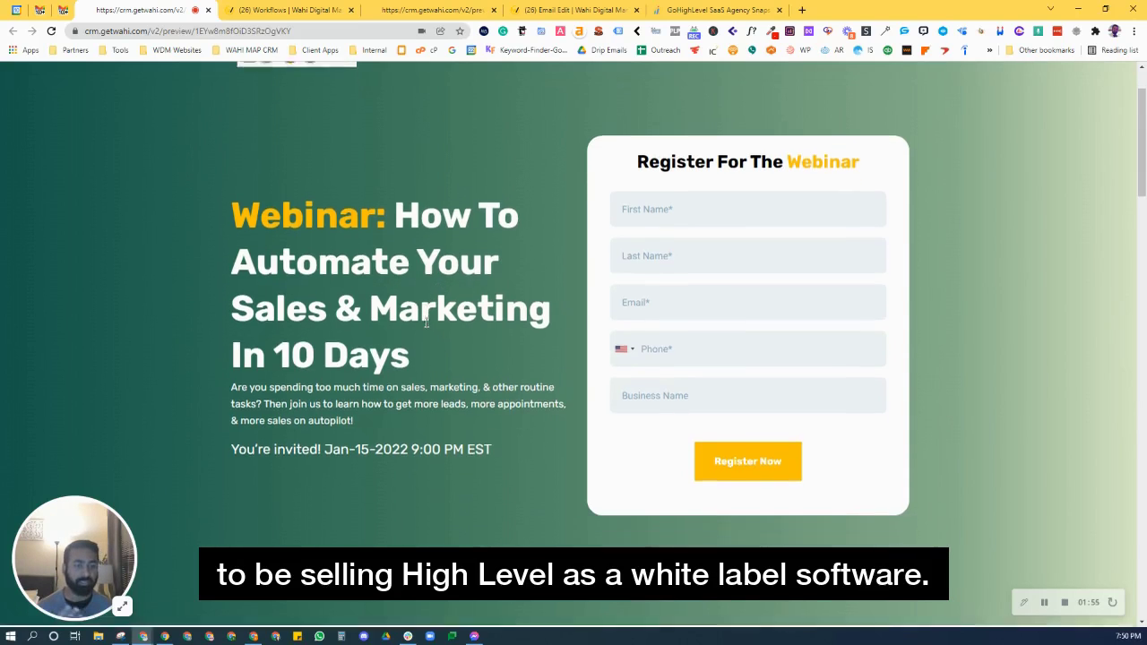
{"action": "scroll", "coordinate": [425, 323], "scroll_direction": "down", "scroll_amount": 4}
{"action": "scroll", "coordinate": [425, 330], "scroll_direction": "down", "scroll_amount": 2}
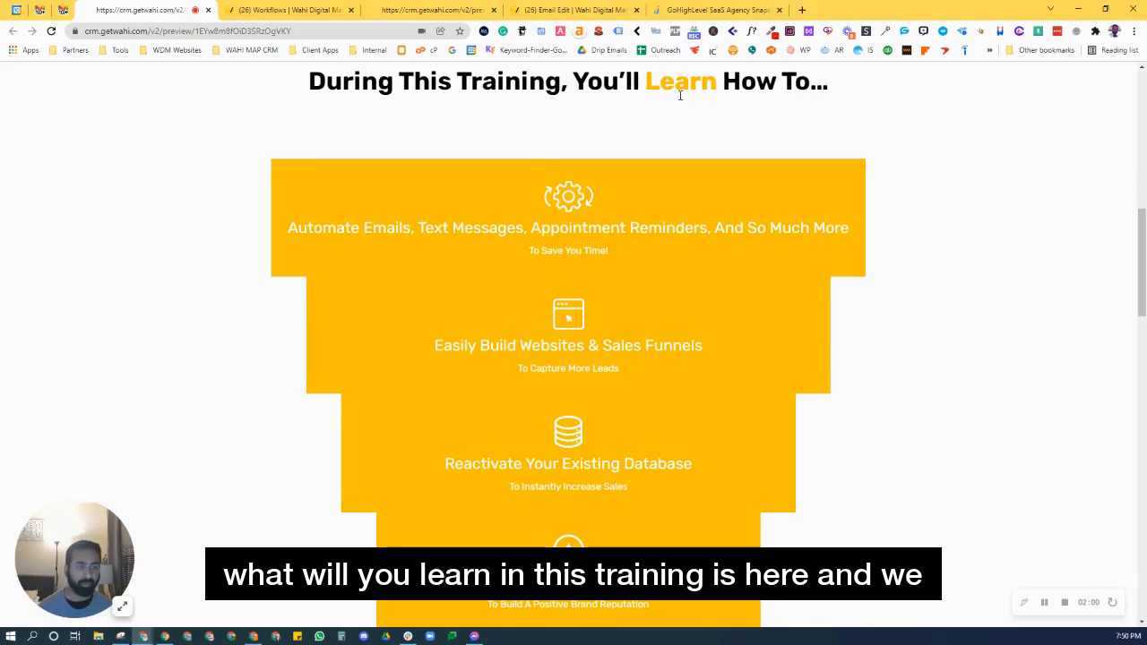
{"action": "scroll", "coordinate": [510, 271], "scroll_direction": "down", "scroll_amount": 1}
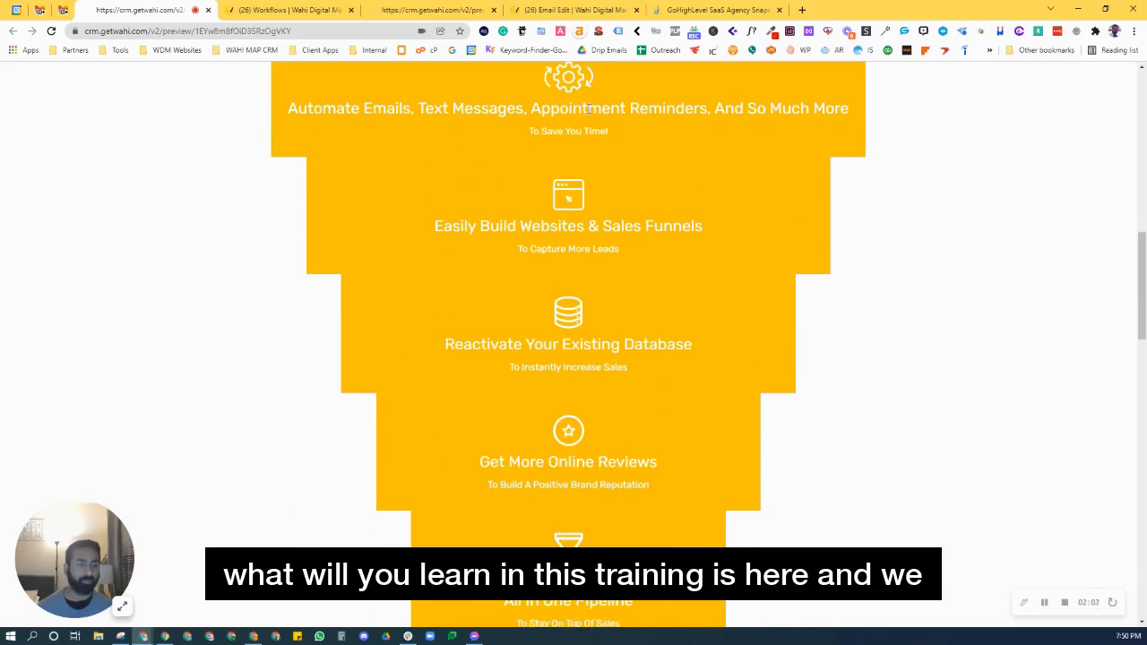
{"action": "scroll", "coordinate": [578, 310], "scroll_direction": "down", "scroll_amount": 2}
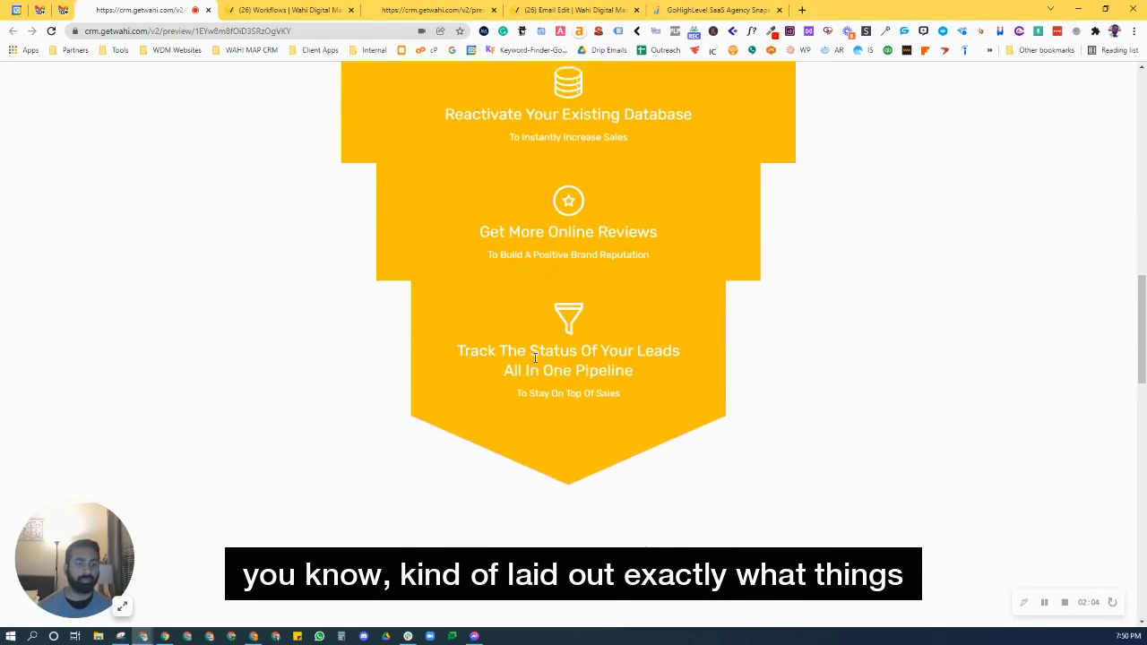
{"action": "scroll", "coordinate": [534, 362], "scroll_direction": "up", "scroll_amount": 3}
{"action": "scroll", "coordinate": [535, 362], "scroll_direction": "down", "scroll_amount": 1}
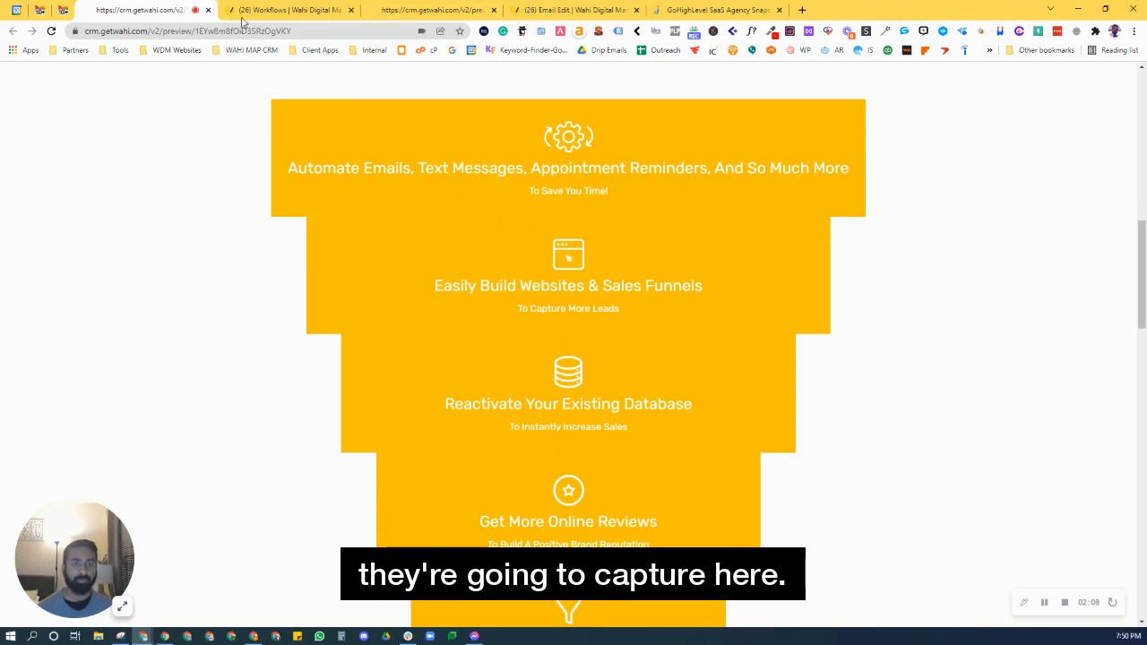
{"action": "scroll", "coordinate": [433, 391], "scroll_direction": "down", "scroll_amount": 1}
{"action": "scroll", "coordinate": [433, 390], "scroll_direction": "up", "scroll_amount": 6}
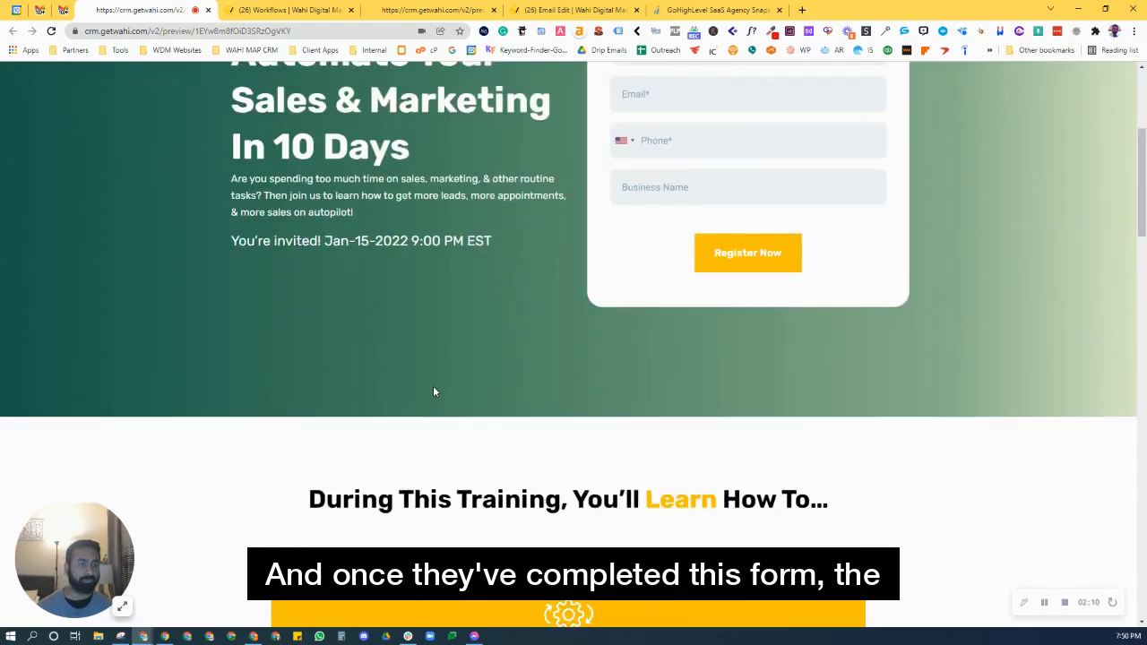
{"action": "scroll", "coordinate": [433, 391], "scroll_direction": "up", "scroll_amount": 3}
{"action": "left_click", "coordinate": [280, 11]}
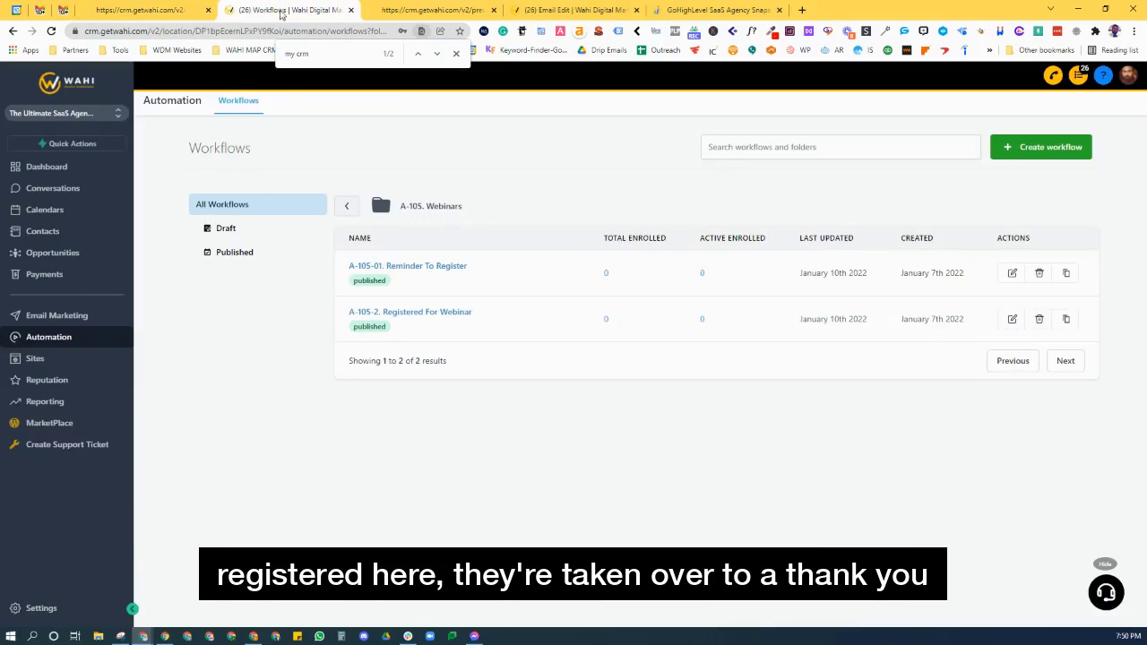
- Preview the thank-you page with its 'Complete Registration!' button, move its tab before Workflows, then return to Workflows
{"action": "left_click", "coordinate": [425, 10]}
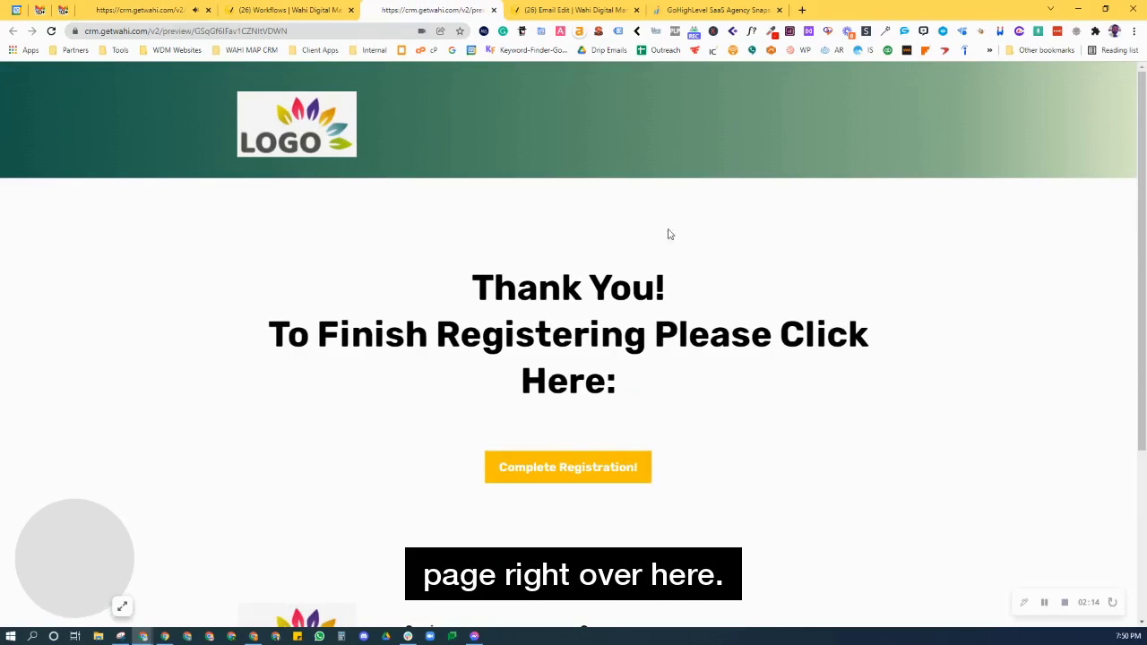
{"action": "left_click_drag", "start_coordinate": [412, 18], "coordinate": [286, 11]}
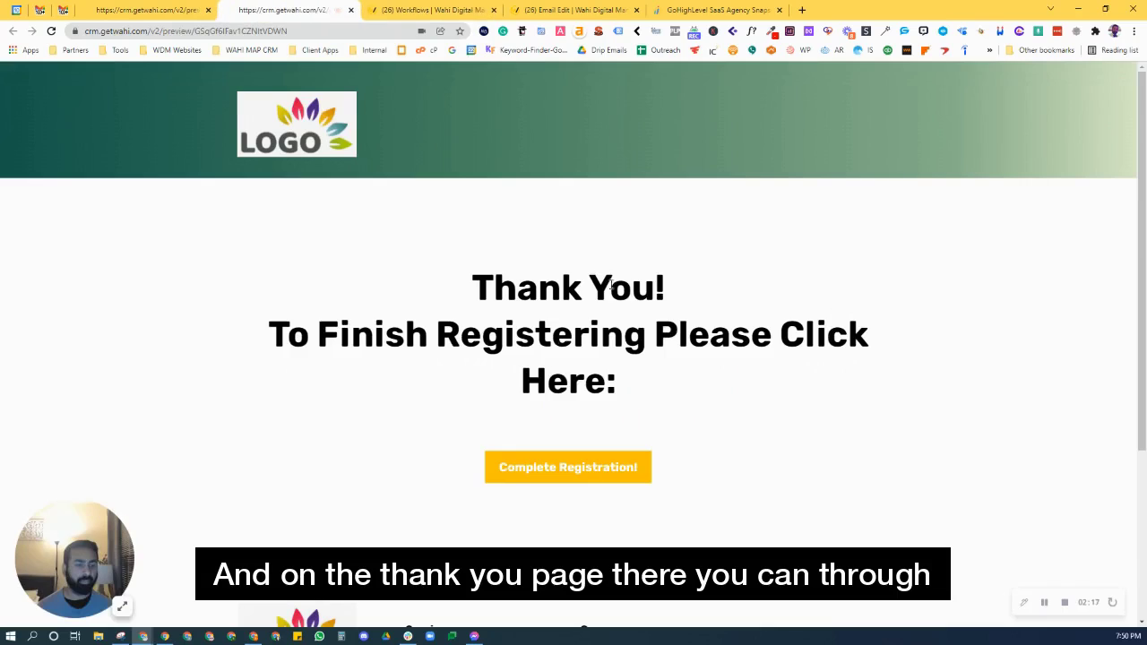
{"action": "left_click", "coordinate": [410, 9]}
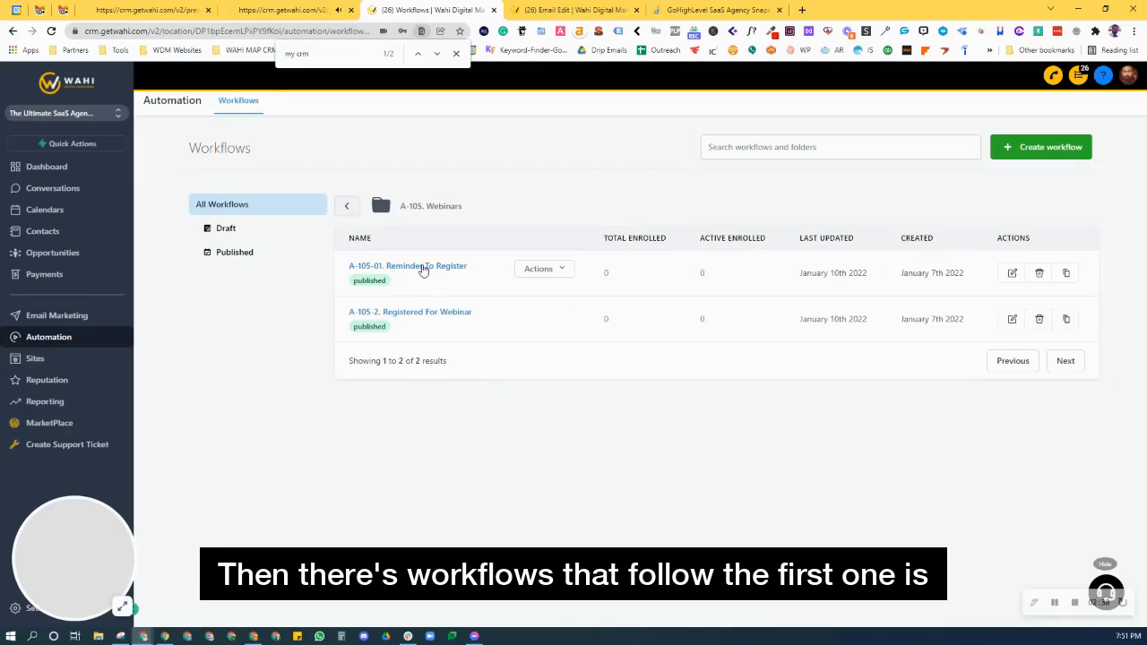
- Review A-105-01. Reminder To Register's Sign Up emails and one-day waits, then go back to the list
{"action": "left_click", "coordinate": [425, 269]}
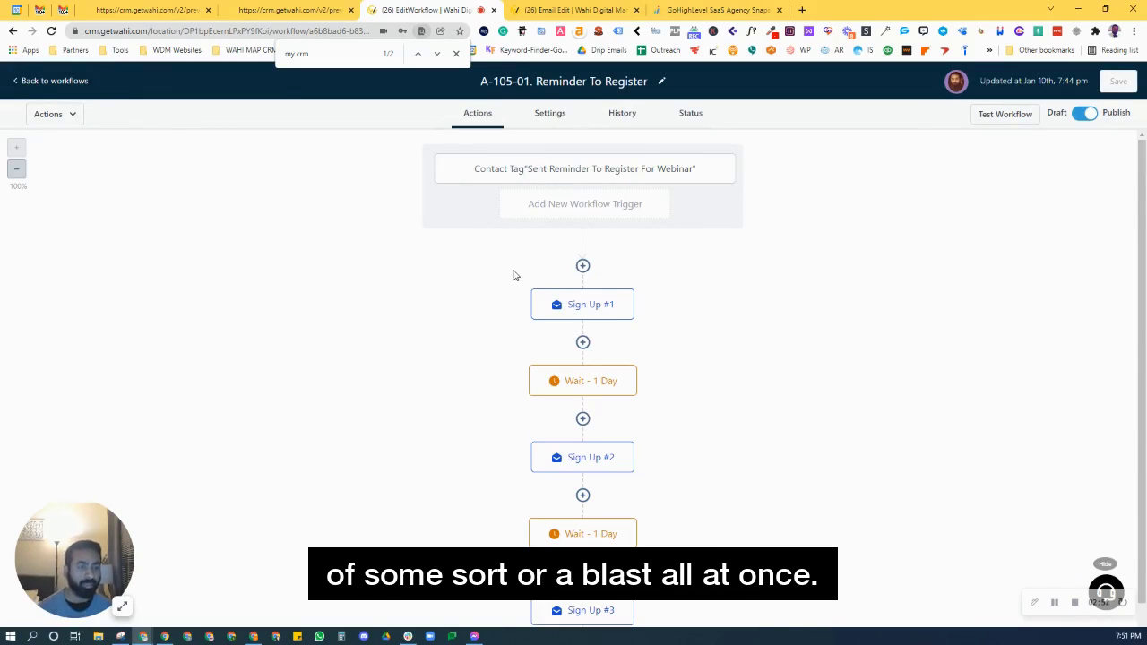
{"action": "scroll", "coordinate": [620, 340], "scroll_direction": "down", "scroll_amount": 1}
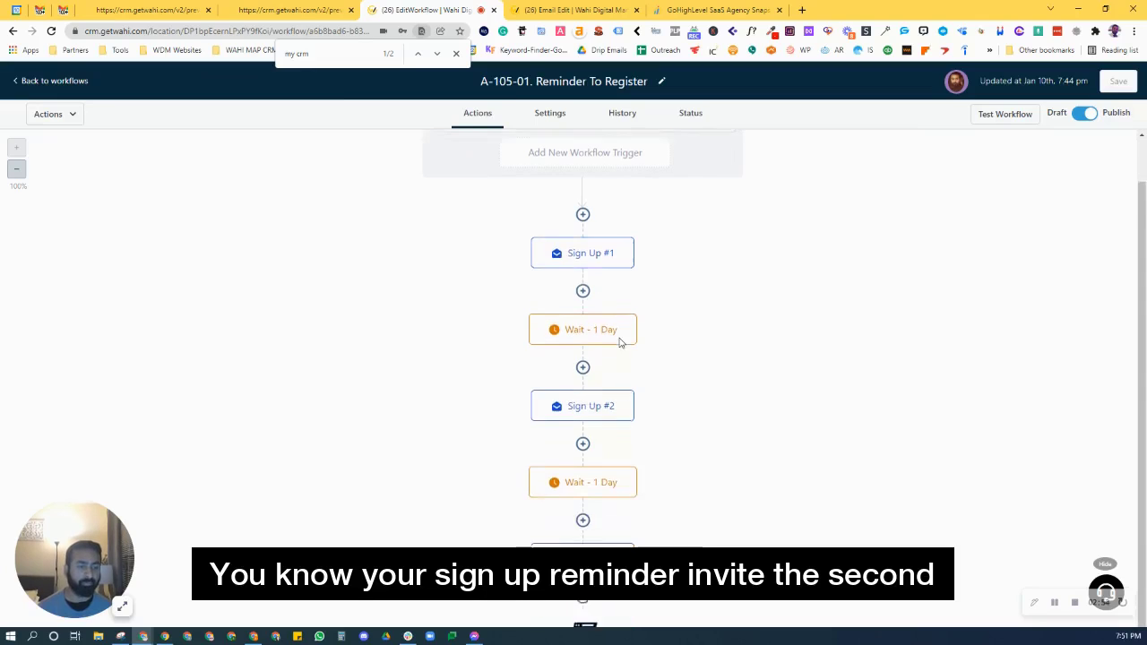
{"action": "scroll", "coordinate": [620, 340], "scroll_direction": "down", "scroll_amount": 1}
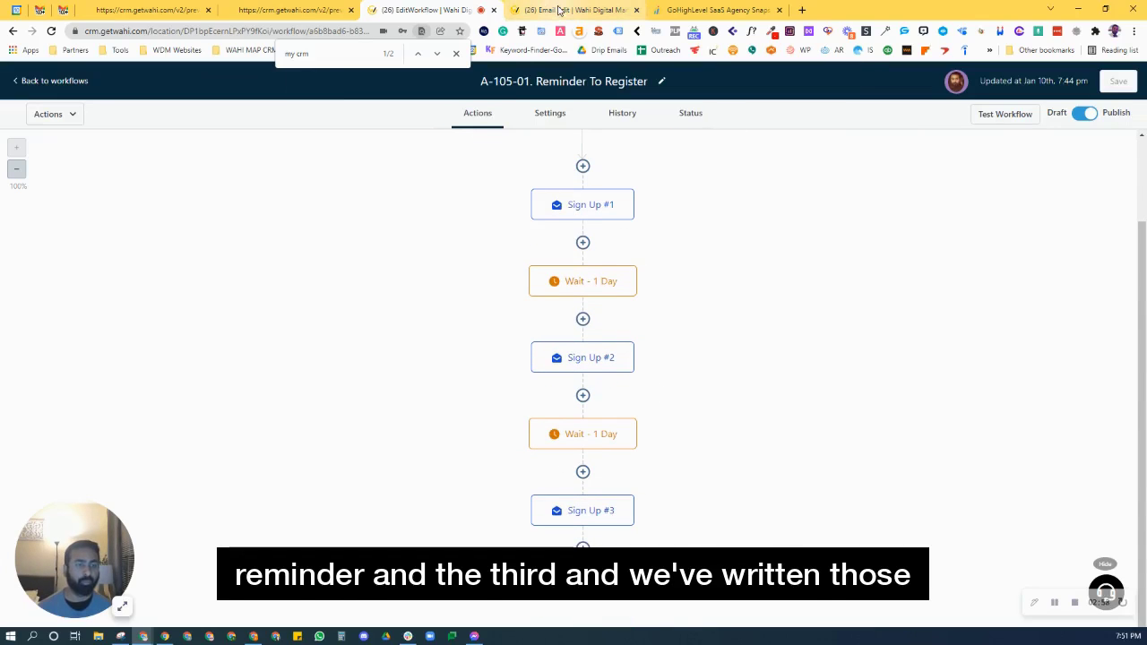
{"action": "left_click", "coordinate": [51, 81]}
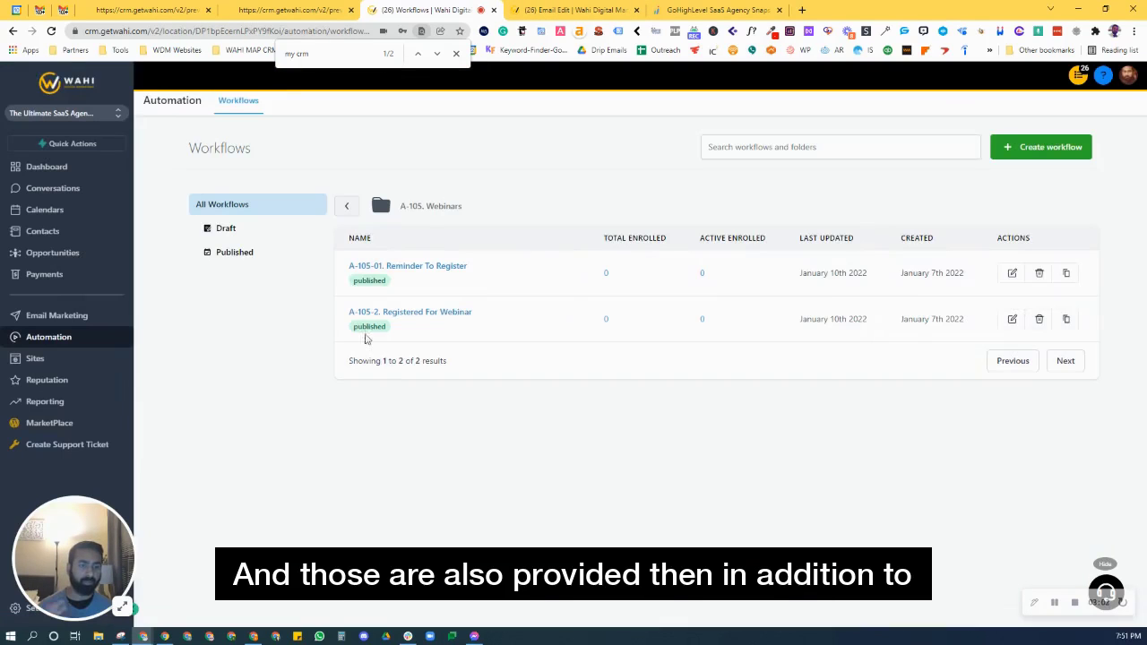
- Open A-105-2. Registered For Webinar and scroll its reminder emails and waits down to 'Webinar Reply 1 Day After'
{"action": "left_click", "coordinate": [422, 316]}
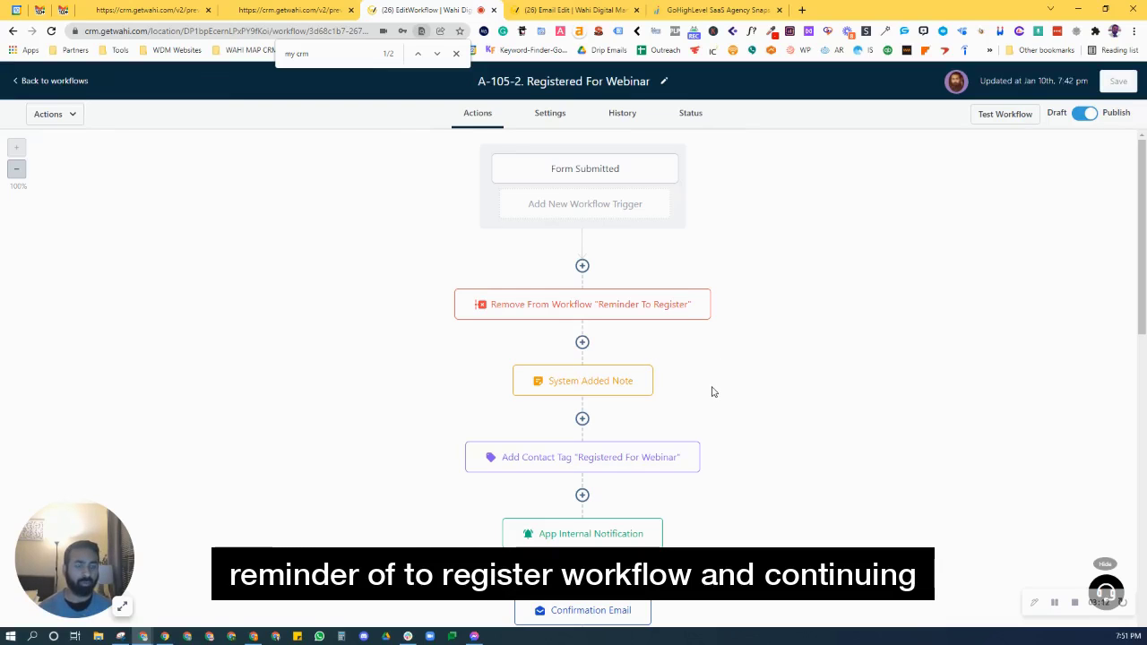
{"action": "scroll", "coordinate": [712, 372], "scroll_direction": "down", "scroll_amount": 1}
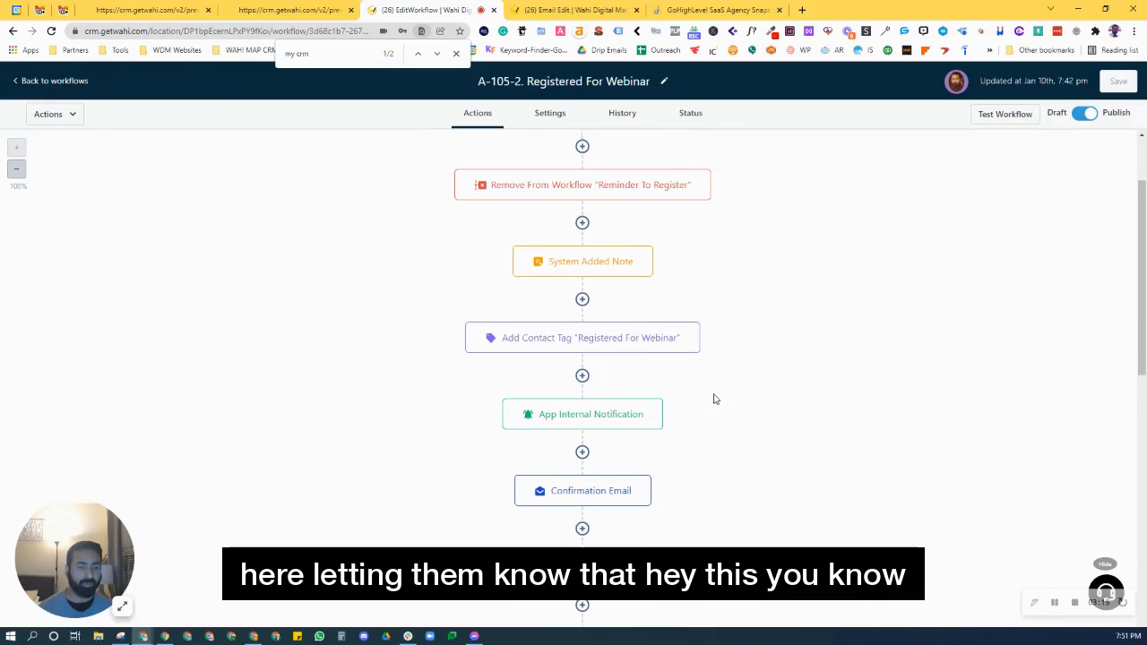
{"action": "scroll", "coordinate": [709, 398], "scroll_direction": "down", "scroll_amount": 1}
{"action": "scroll", "coordinate": [704, 394], "scroll_direction": "down", "scroll_amount": 1}
{"action": "scroll", "coordinate": [704, 392], "scroll_direction": "down", "scroll_amount": 2}
{"action": "scroll", "coordinate": [704, 391], "scroll_direction": "up", "scroll_amount": 2}
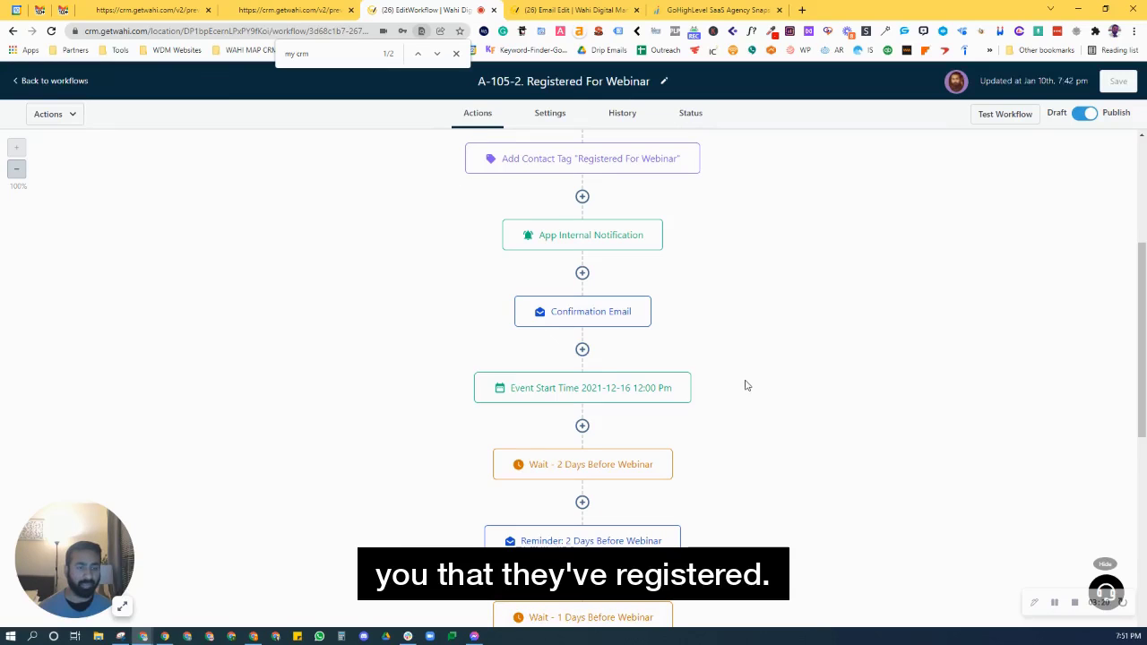
{"action": "scroll", "coordinate": [465, 423], "scroll_direction": "down", "scroll_amount": 3}
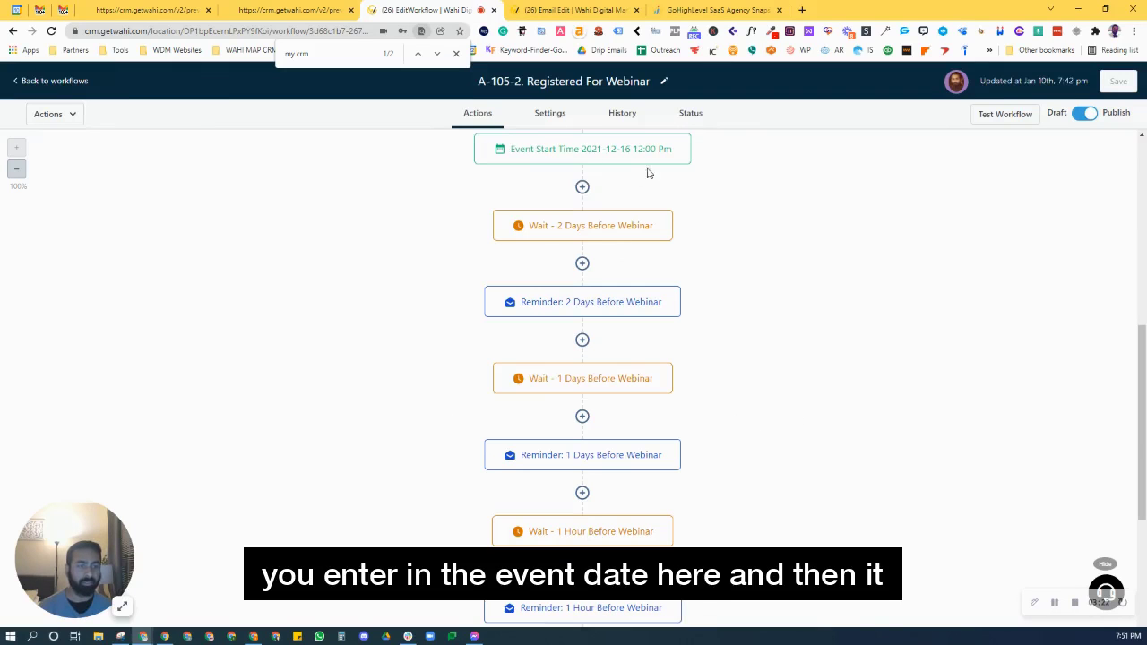
{"action": "scroll", "coordinate": [677, 261], "scroll_direction": "down", "scroll_amount": 2}
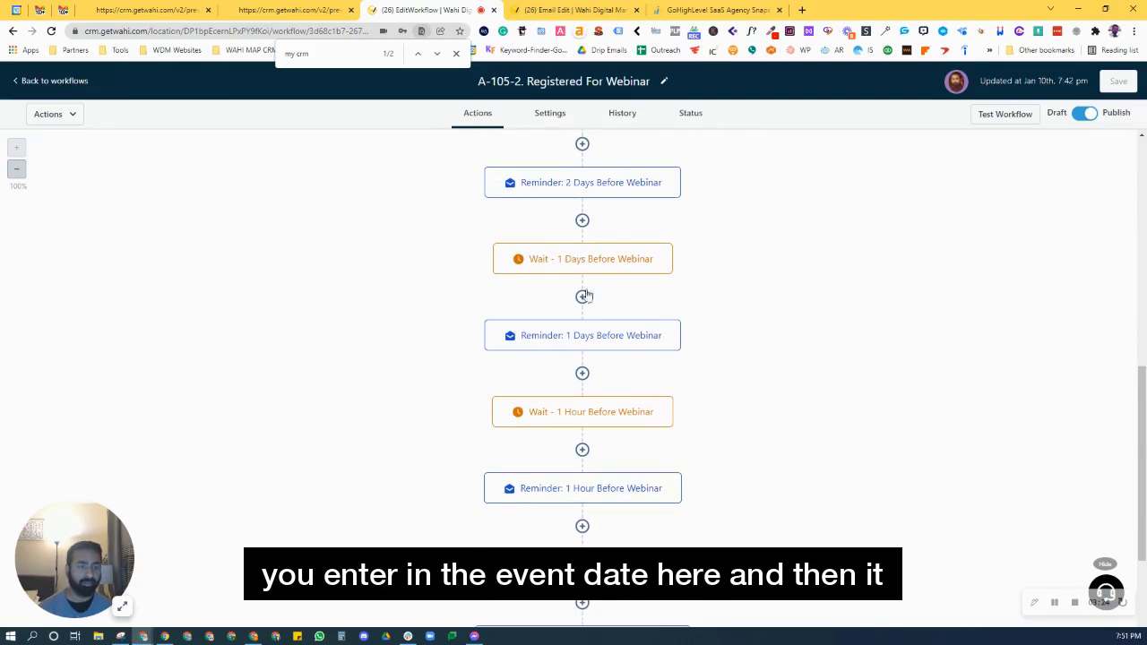
{"action": "scroll", "coordinate": [582, 309], "scroll_direction": "down", "scroll_amount": 2}
{"action": "scroll", "coordinate": [579, 334], "scroll_direction": "down", "scroll_amount": 1}
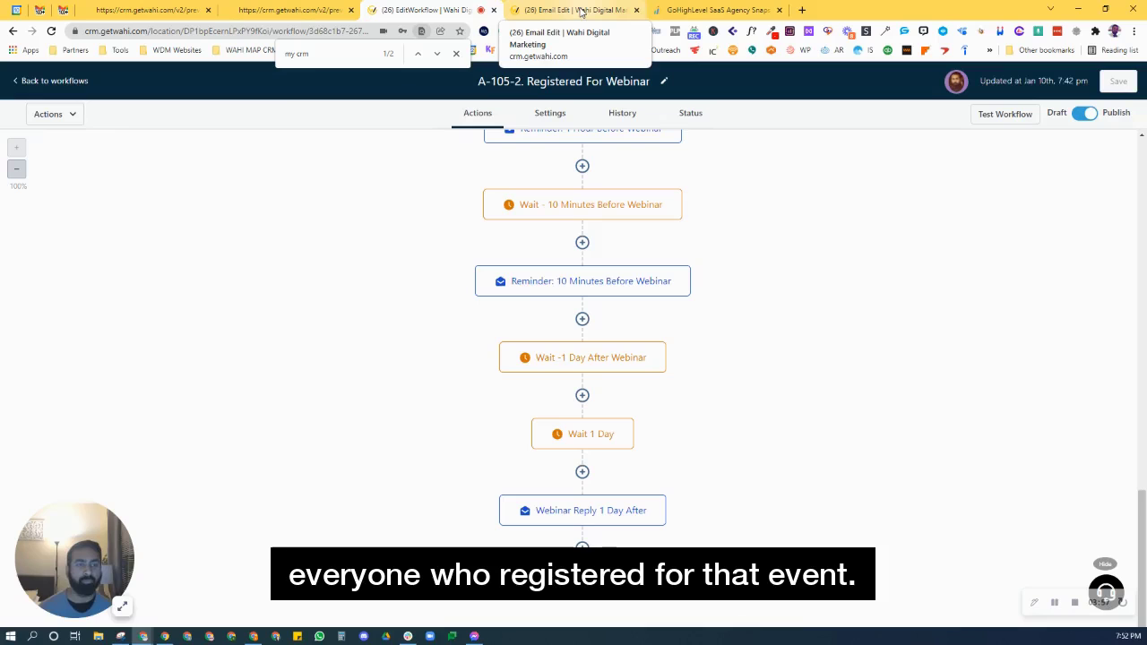
- Read the WF# A-105-01. Webinar Sign Up #1 email, then go to Extendly's SaaS Agency snapshot page
{"action": "left_click", "coordinate": [581, 11]}
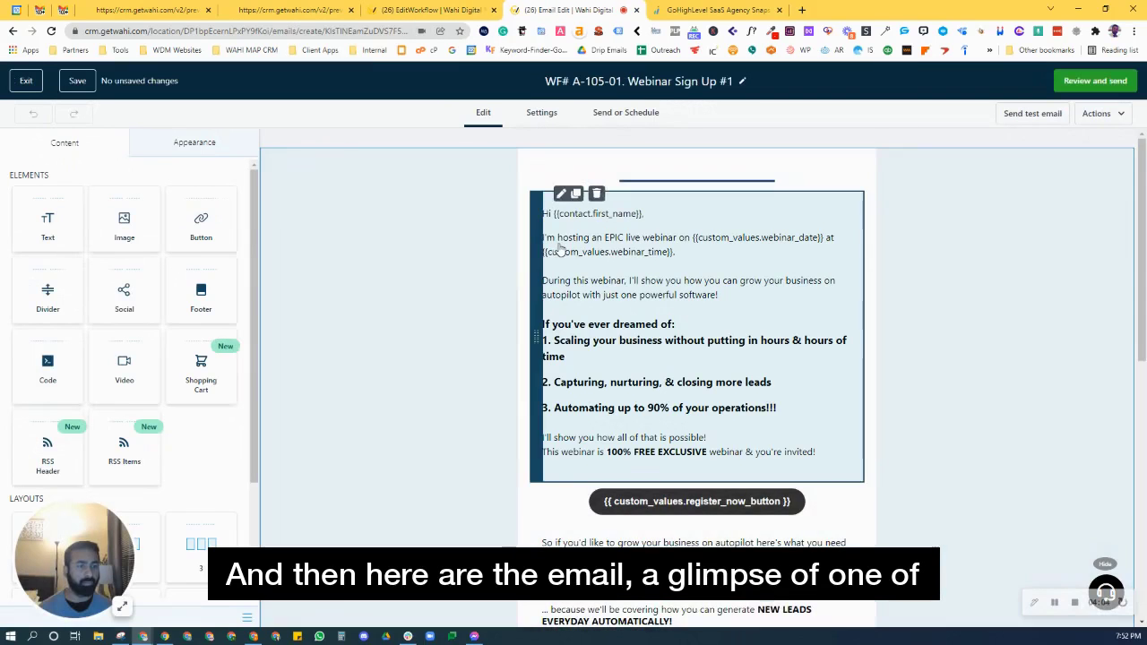
{"action": "scroll", "coordinate": [627, 233], "scroll_direction": "down", "scroll_amount": 2}
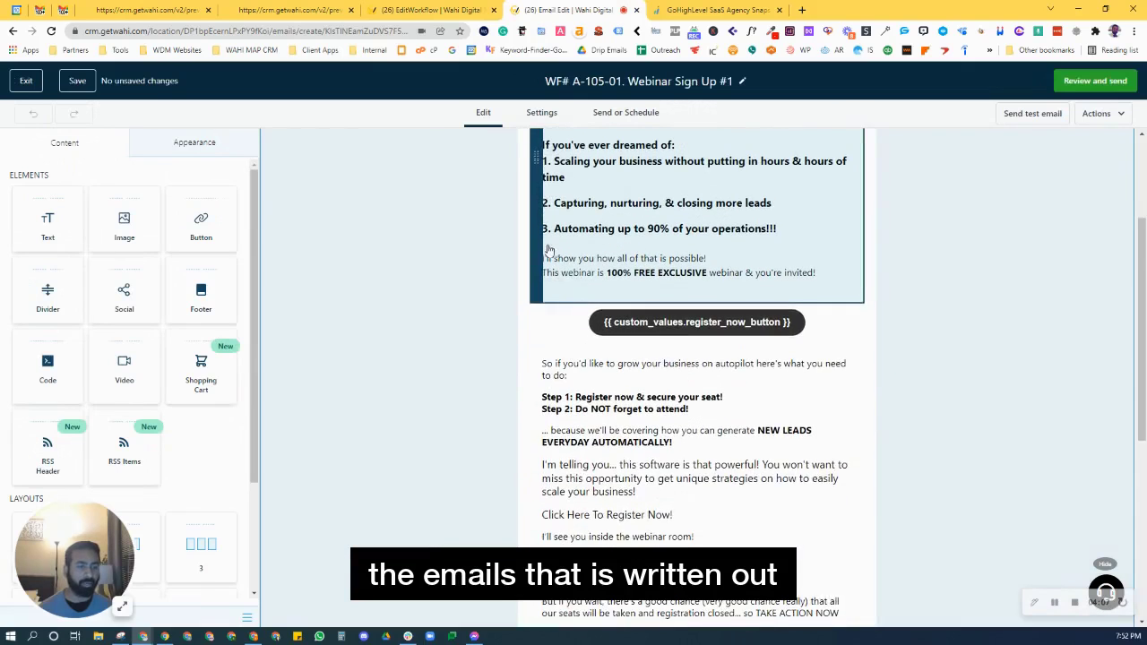
{"action": "scroll", "coordinate": [629, 218], "scroll_direction": "up", "scroll_amount": 2}
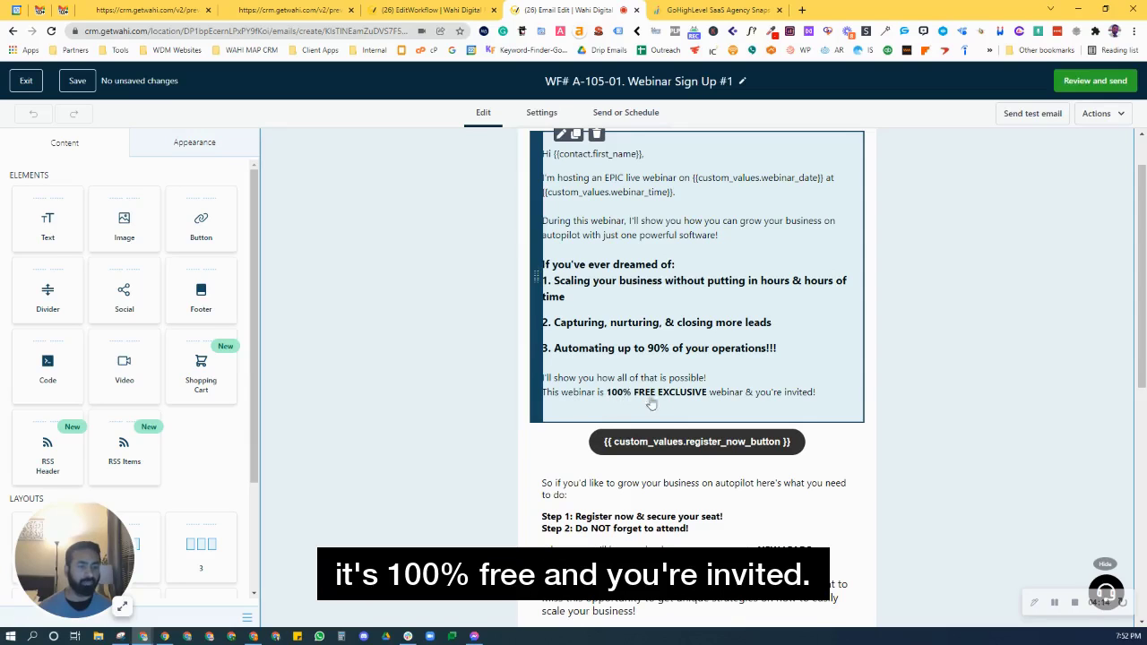
{"action": "scroll", "coordinate": [693, 403], "scroll_direction": "down", "scroll_amount": 3}
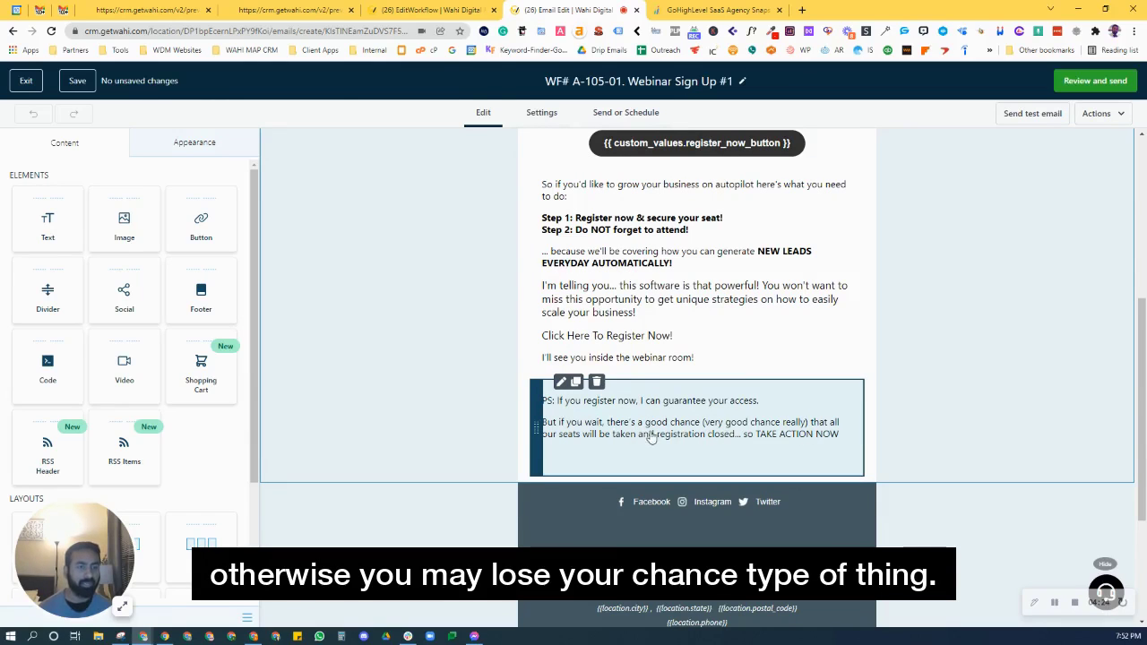
{"action": "scroll", "coordinate": [655, 435], "scroll_direction": "up", "scroll_amount": 1}
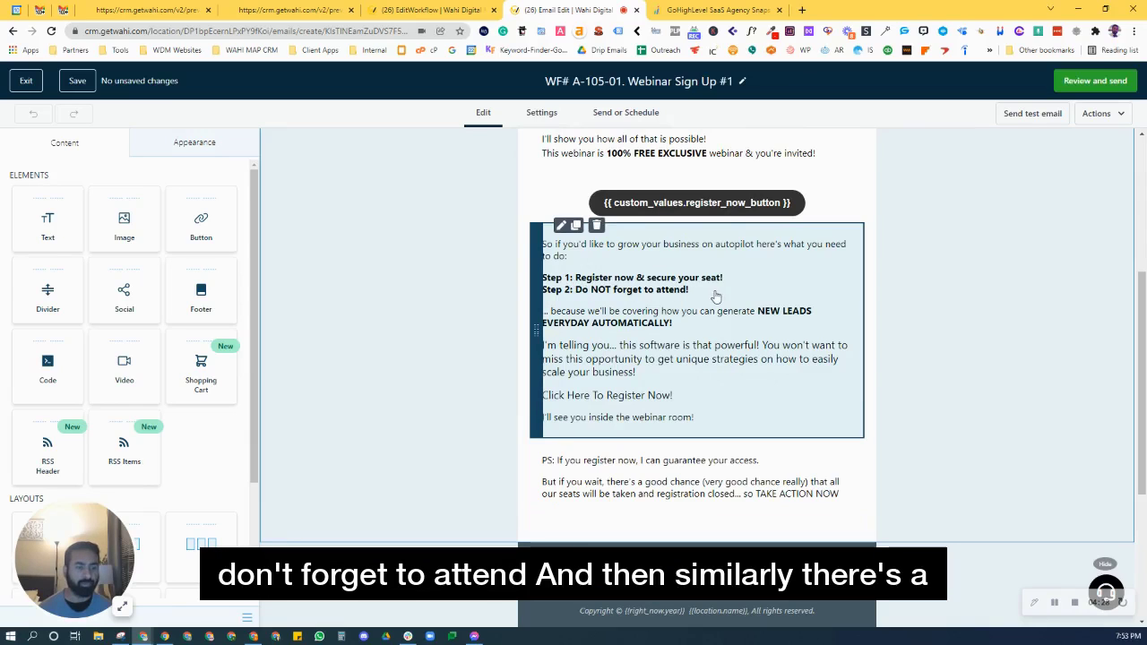
{"action": "scroll", "coordinate": [681, 351], "scroll_direction": "up", "scroll_amount": 5}
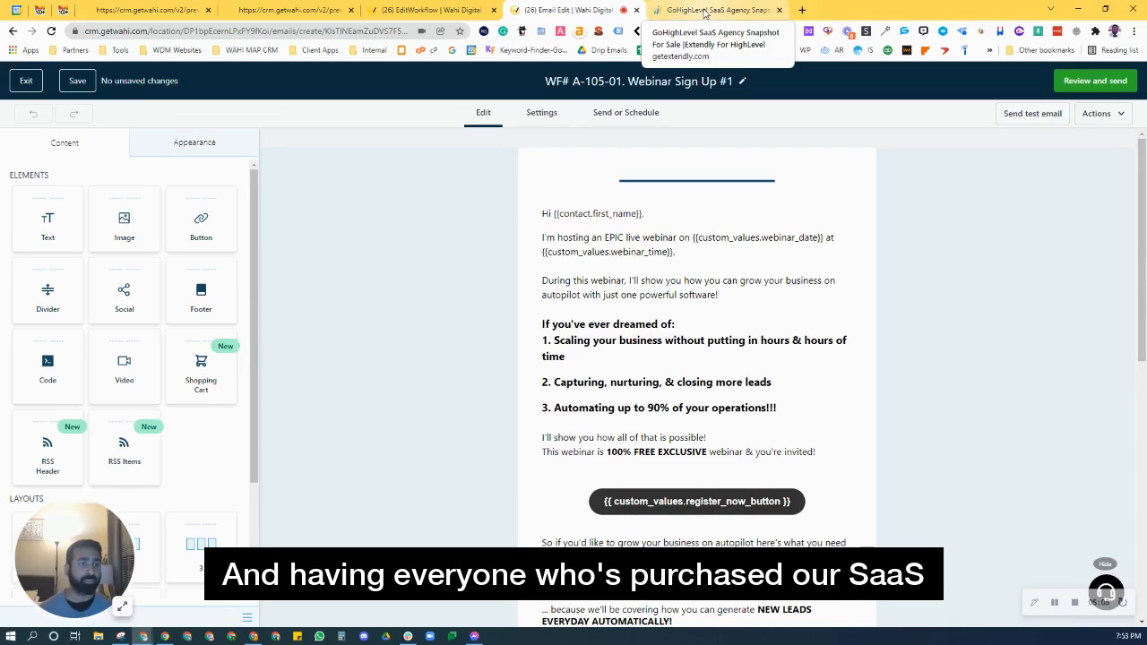
{"action": "left_click", "coordinate": [704, 11]}
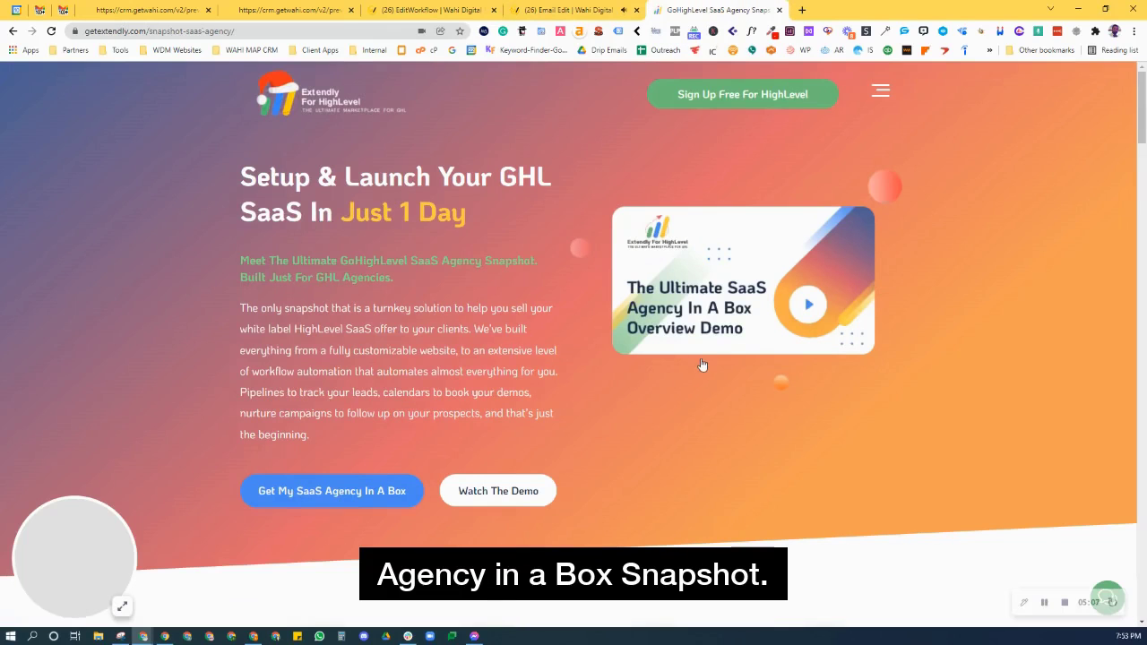